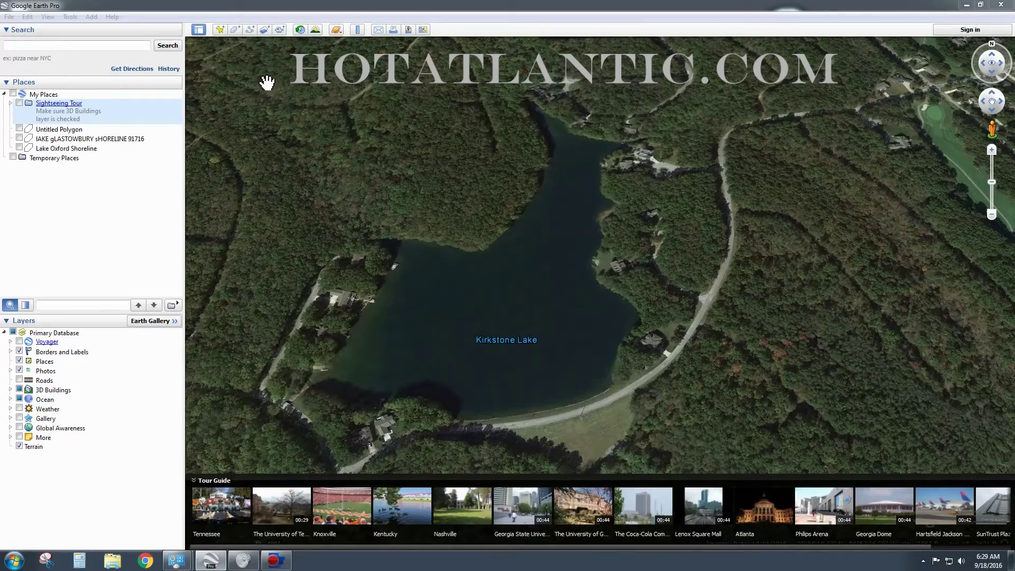
- Create a new polygon over Kirkstone Lake and name it Lake Kirkstone Shoreline
{"action": "left_click_drag", "start_coordinate": [288, 99], "coordinate": [317, 102]}
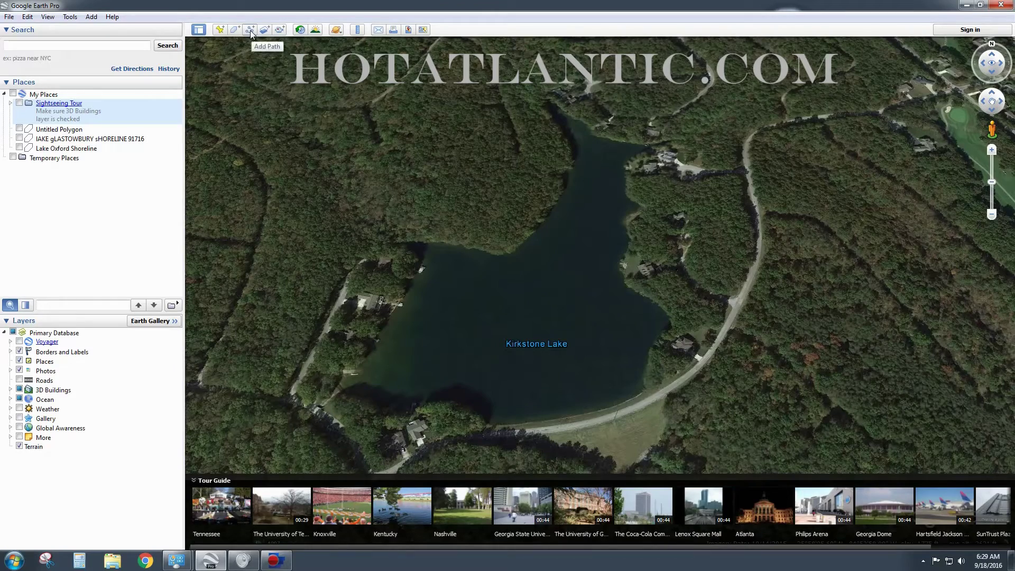
{"action": "left_click", "coordinate": [235, 31]}
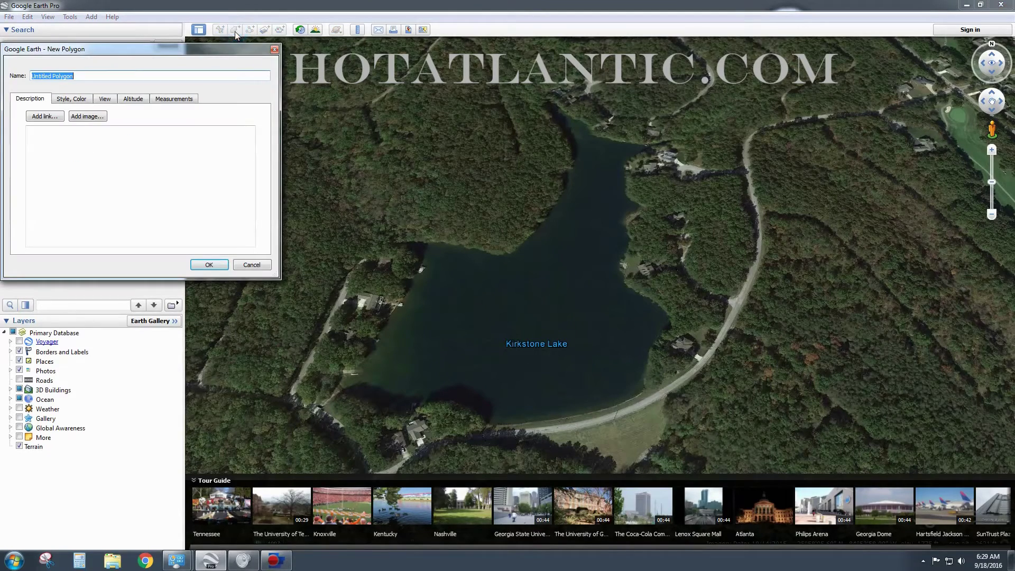
{"action": "left_click_drag", "start_coordinate": [177, 56], "coordinate": [218, 60]}
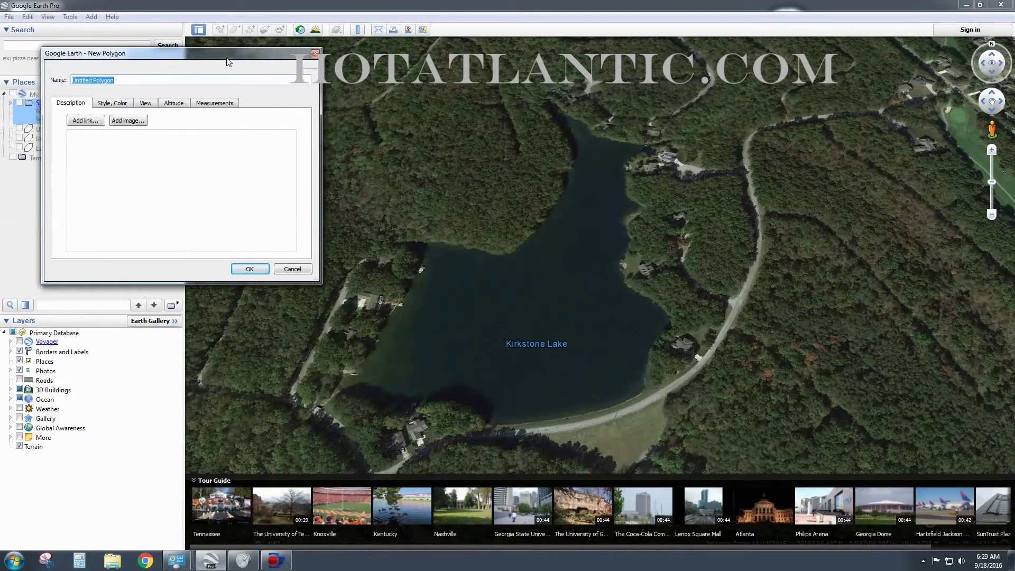
{"action": "key", "text": "BackSpace"}
{"action": "type", "text": "lAKE kIR"}
{"action": "key", "text": "BackSpace"}
{"action": "key", "text": "BackSpace"}
{"action": "key", "text": "BackSpace"}
{"action": "key", "text": "BackSpace"}
{"action": "key", "text": "BackSpace"}
{"action": "key", "text": "BackSpace"}
{"action": "key", "text": "BackSpace"}
{"action": "key", "text": "BackSpace"}
{"action": "key", "text": "BackSpace"}
{"action": "key", "text": "BackSpace"}
{"action": "key", "text": "BackSpace"}
{"action": "key", "text": "BackSpace"}
{"action": "key", "text": "BackSpace"}
{"action": "key", "text": "BackSpace"}
{"action": "type", "text": "lAKE"}
- Style the polygon with a black line of width 2.2 and set its area to Outlined
{"action": "left_click", "coordinate": [120, 146]}
{"action": "left_click", "coordinate": [119, 105]}
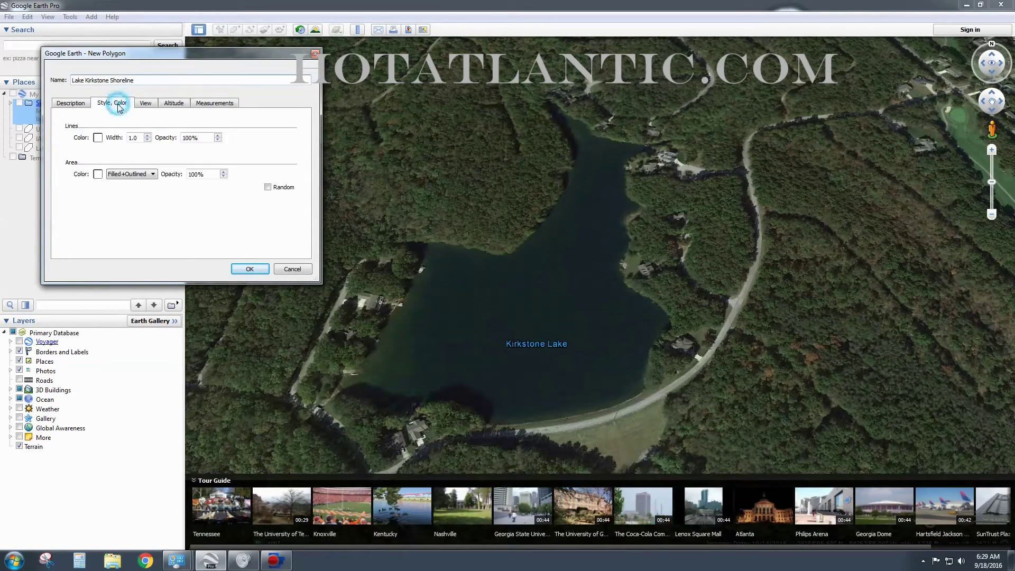
{"action": "left_click", "coordinate": [98, 137]}
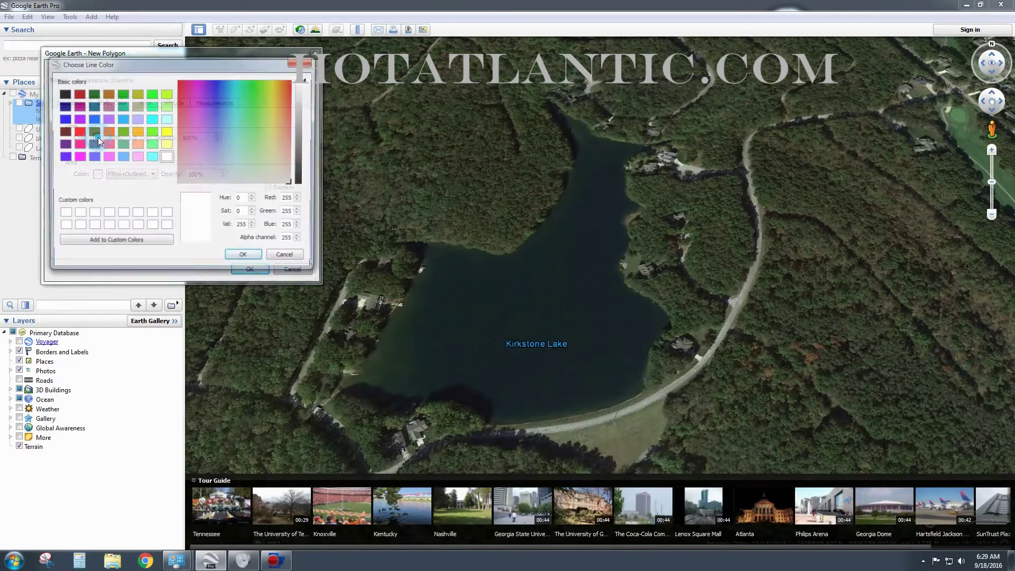
{"action": "left_click", "coordinate": [62, 93]}
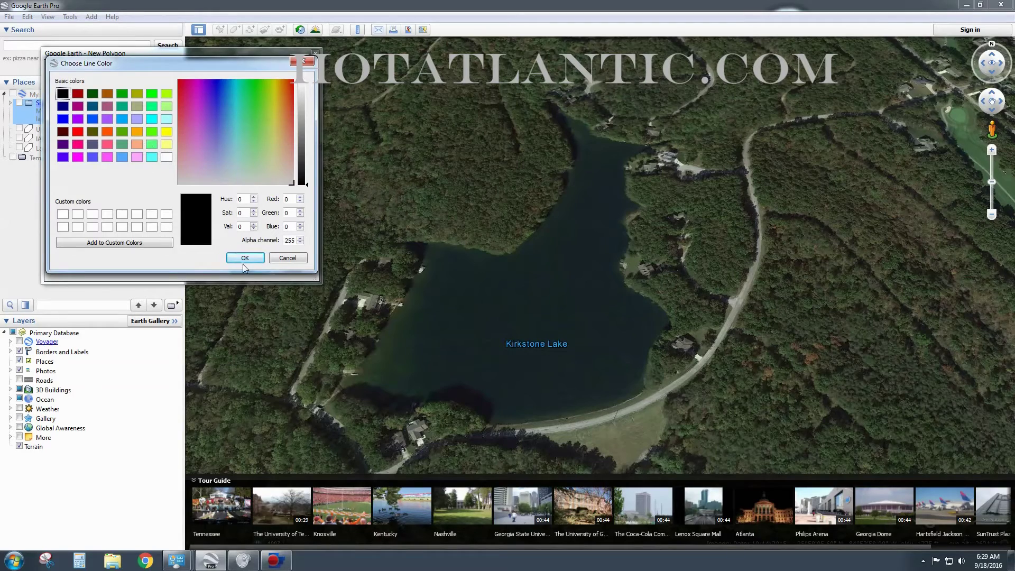
{"action": "left_click", "coordinate": [245, 257]}
{"action": "left_click", "coordinate": [148, 136]}
{"action": "left_click", "coordinate": [148, 136]}
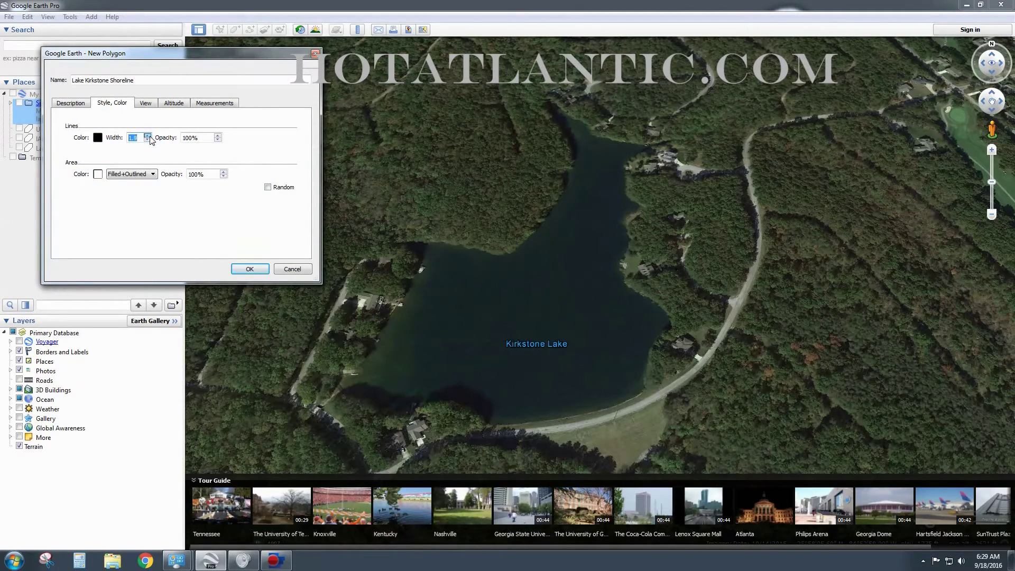
{"action": "left_click", "coordinate": [148, 135]}
{"action": "left_click", "coordinate": [148, 136]}
{"action": "left_click", "coordinate": [136, 177]}
- View the polygon's perimeter and area measurements, then save the polygon to the saved places
{"action": "left_click", "coordinate": [211, 103]}
{"action": "left_click_drag", "start_coordinate": [251, 58], "coordinate": [219, 55]}
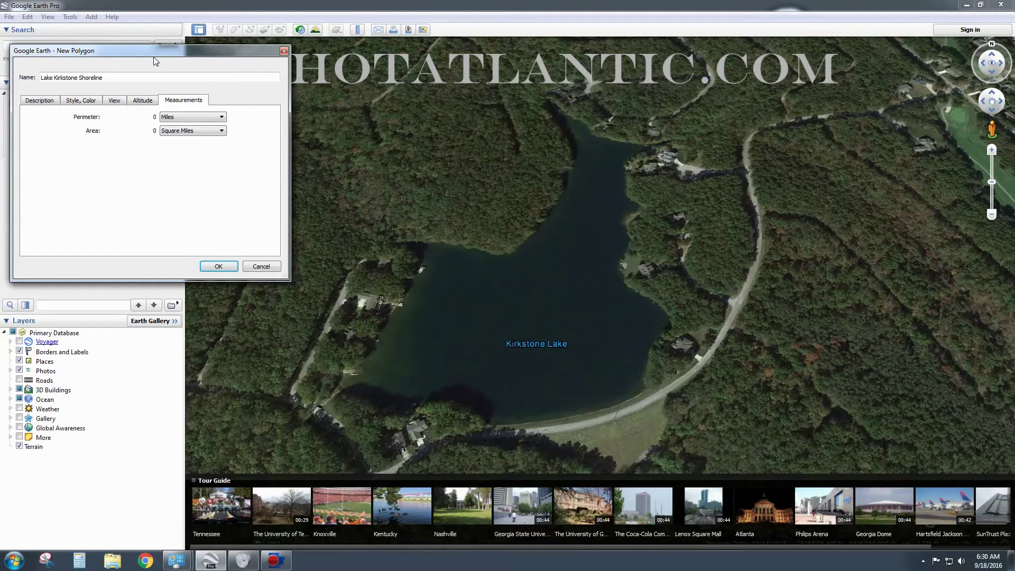
{"action": "left_click", "coordinate": [218, 267]}
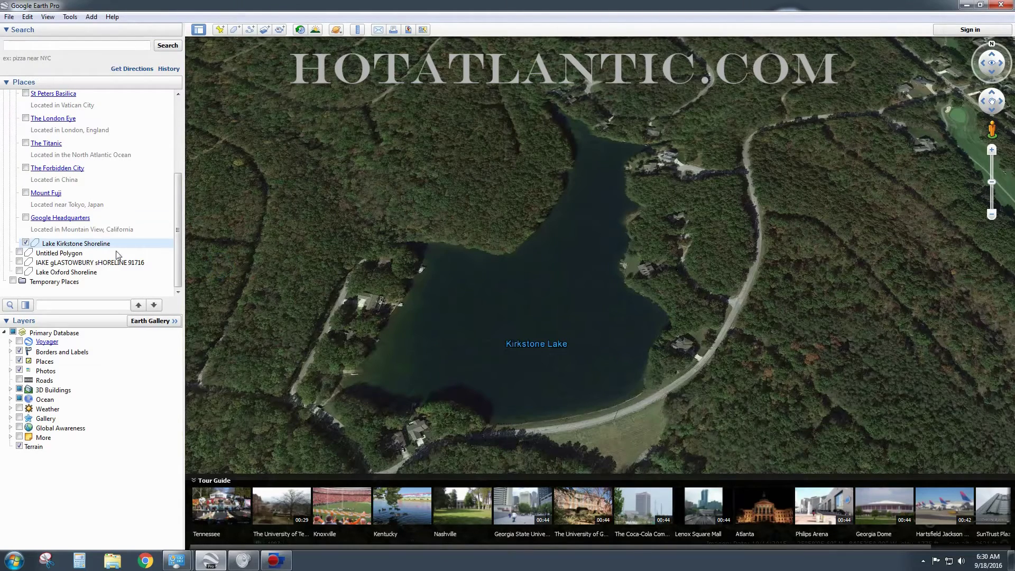
- Reopen the Lake Kirkstone Shoreline polygon for editing with its style settings shown, and move the dialog clear of the lake
{"action": "left_click", "coordinate": [76, 245]}
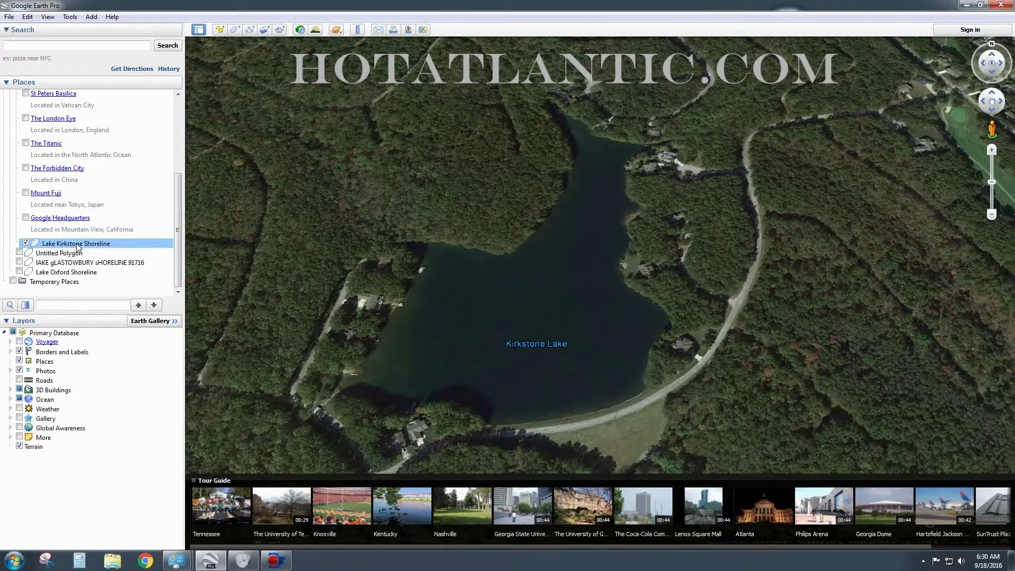
{"action": "right_click", "coordinate": [76, 245]}
{"action": "left_click", "coordinate": [126, 371]}
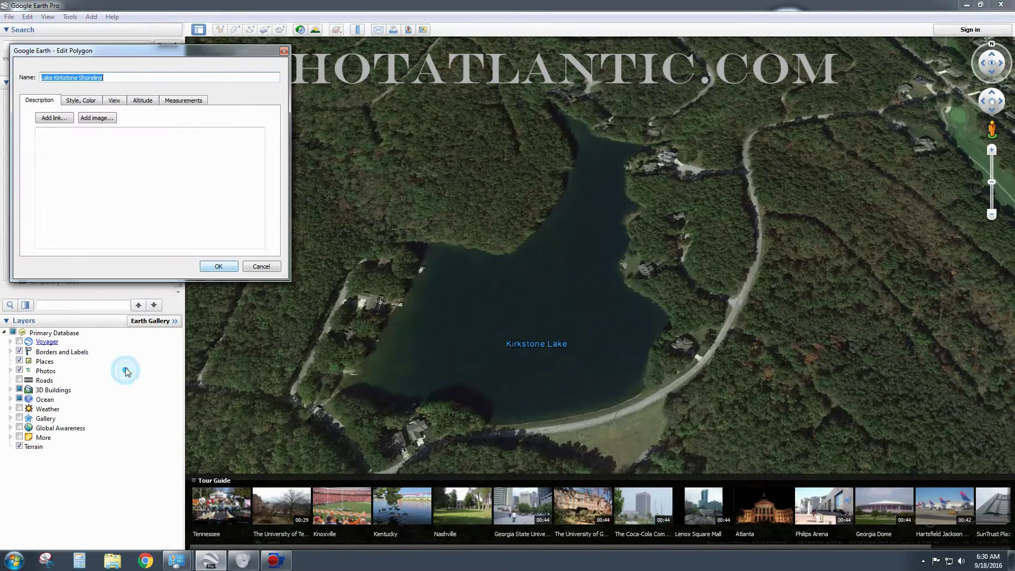
{"action": "left_click", "coordinate": [82, 101]}
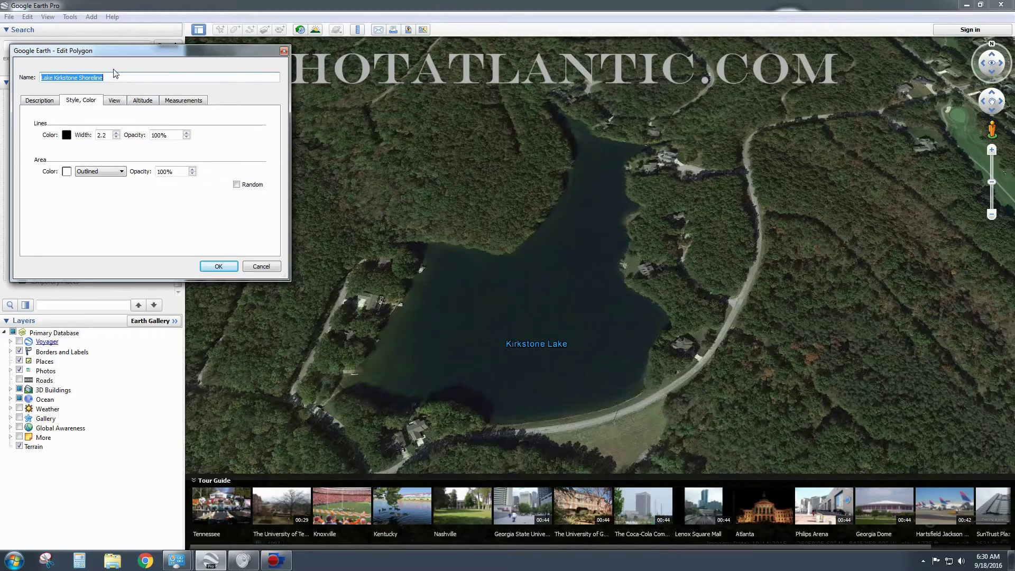
{"action": "left_click", "coordinate": [105, 48]}
{"action": "left_click_drag", "start_coordinate": [107, 52], "coordinate": [97, 36]}
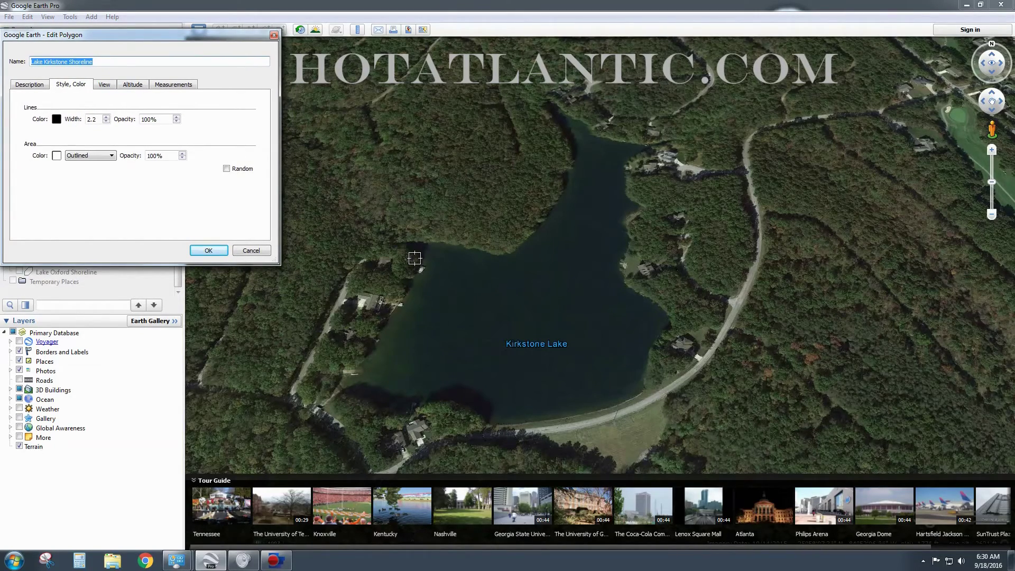
- Start the outline where the lake's north bank turns into the narrow arm, and trace the arm's west shore northeastward with closely spaced points
{"action": "scroll", "coordinate": [414, 252], "scroll_direction": "up", "scroll_amount": 2}
{"action": "scroll", "coordinate": [416, 253], "scroll_direction": "up", "scroll_amount": 2}
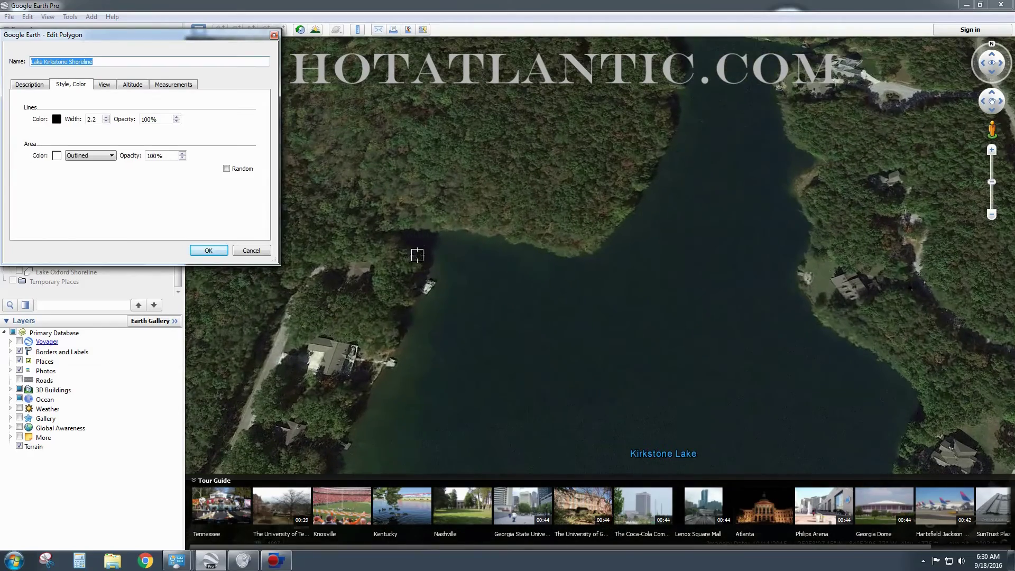
{"action": "scroll", "coordinate": [571, 192], "scroll_direction": "down", "scroll_amount": 2}
{"action": "scroll", "coordinate": [573, 187], "scroll_direction": "down", "scroll_amount": 3}
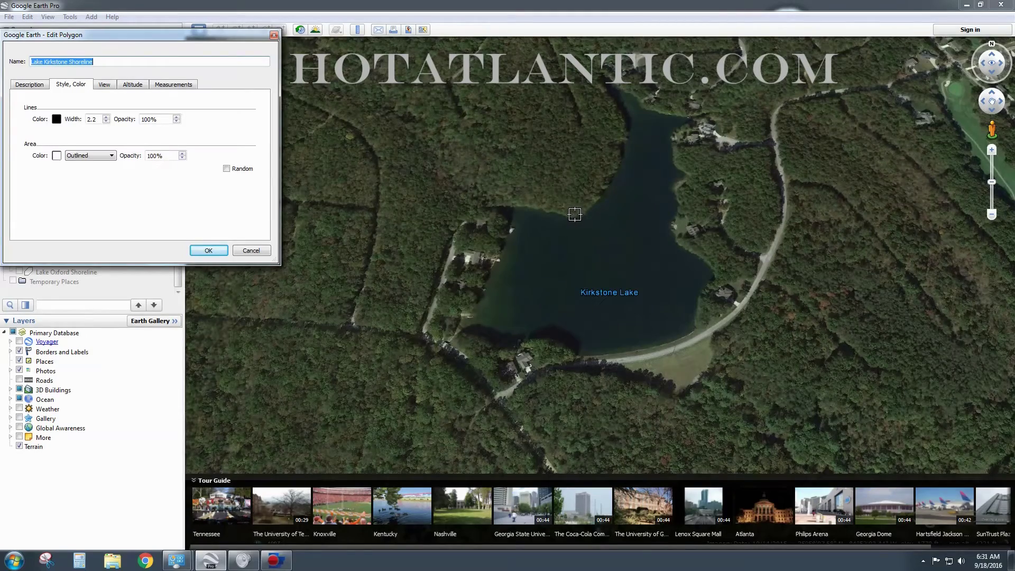
{"action": "scroll", "coordinate": [577, 216], "scroll_direction": "up", "scroll_amount": 3}
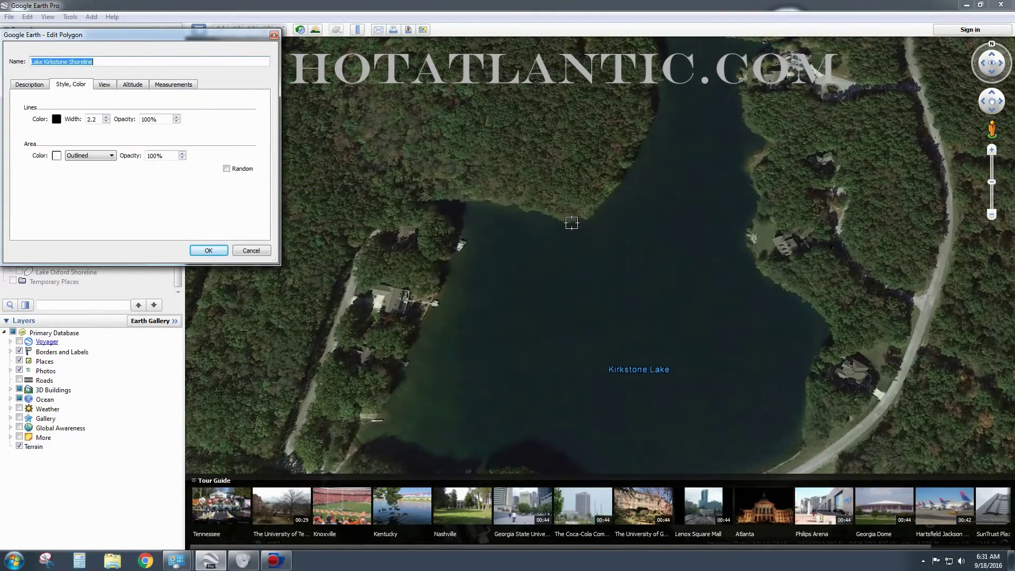
{"action": "left_click", "coordinate": [573, 224]}
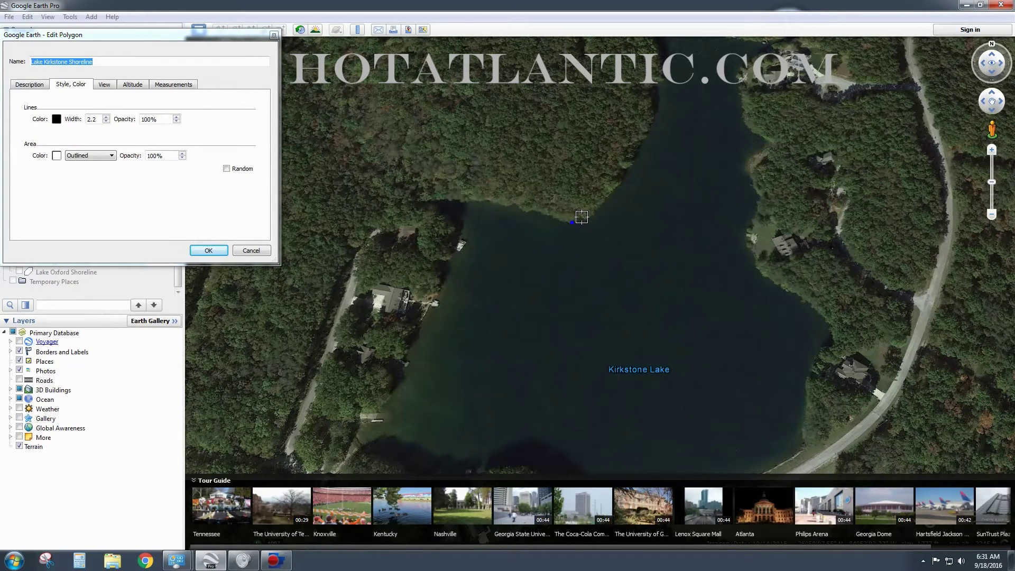
{"action": "left_click", "coordinate": [581, 218]}
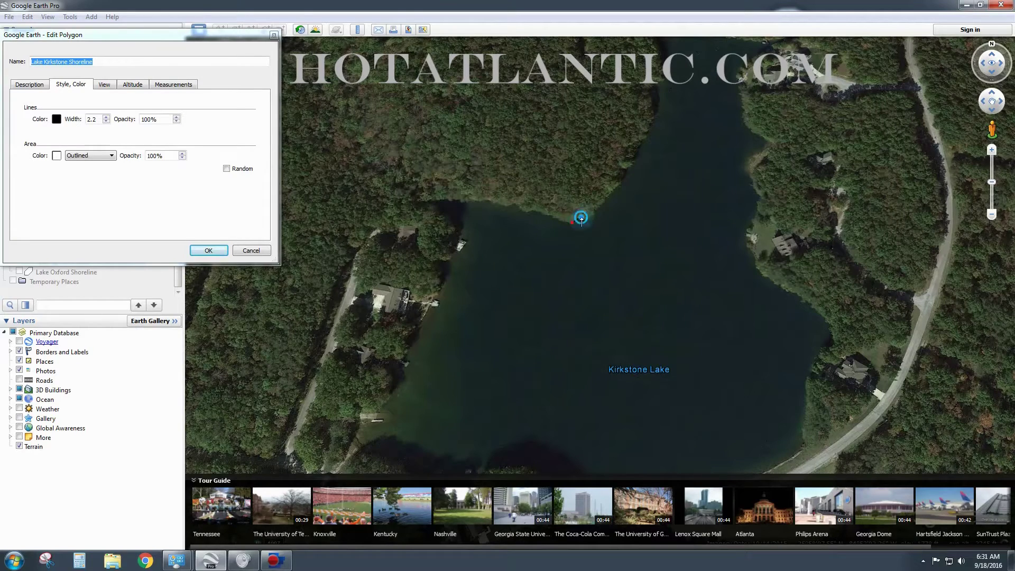
{"action": "left_click", "coordinate": [589, 218]}
{"action": "left_click", "coordinate": [612, 194]}
{"action": "left_click", "coordinate": [634, 158]}
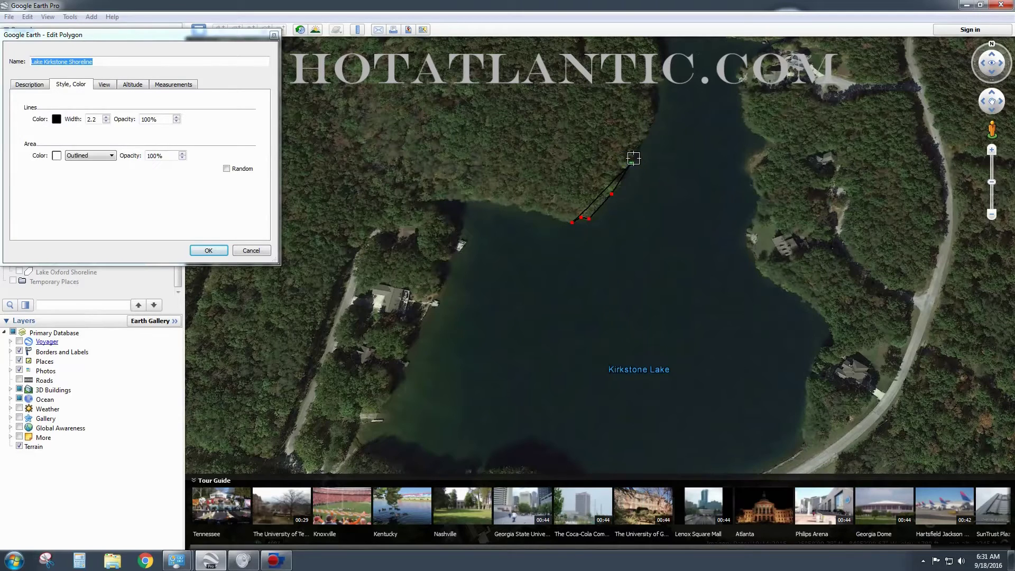
{"action": "left_click", "coordinate": [647, 135]}
{"action": "left_click", "coordinate": [654, 106]}
{"action": "left_click", "coordinate": [661, 81]}
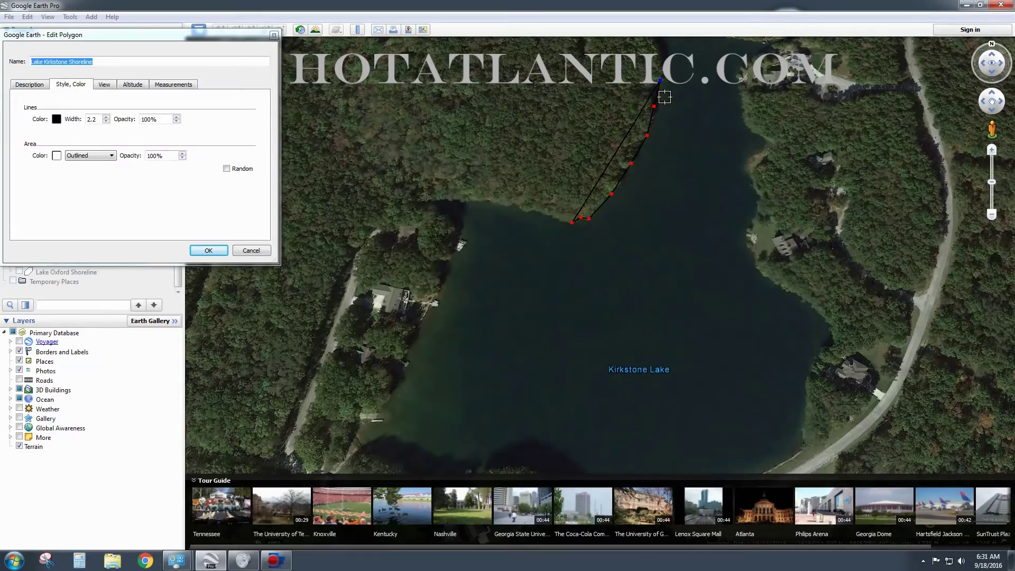
- Continue the outline along the upper west shore of the narrow arm, up to near its northern tip
{"action": "scroll", "coordinate": [661, 82], "scroll_direction": "down", "scroll_amount": 2}
{"action": "scroll", "coordinate": [663, 83], "scroll_direction": "down", "scroll_amount": 1}
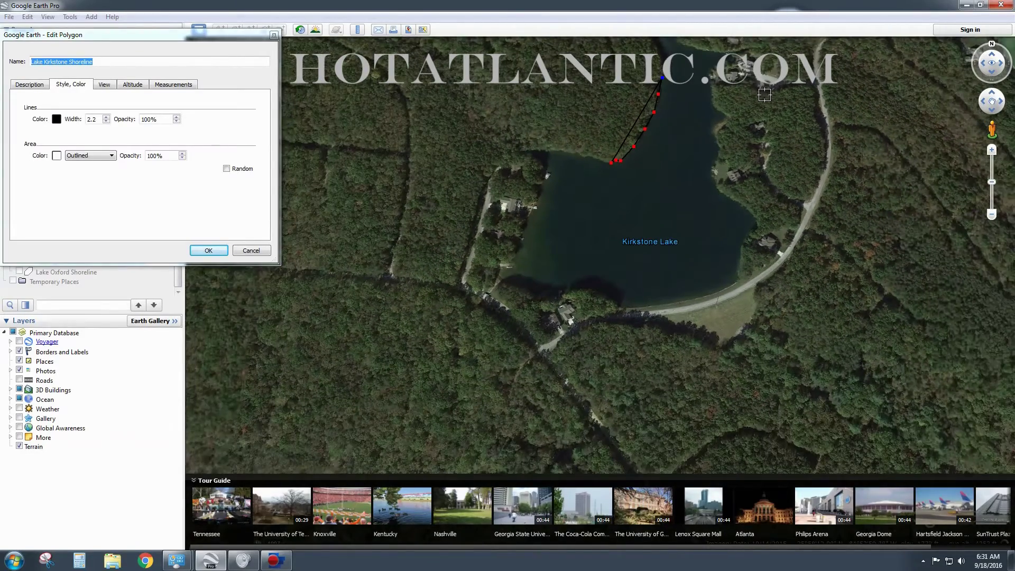
{"action": "left_click_drag", "start_coordinate": [994, 96], "coordinate": [994, 97]}
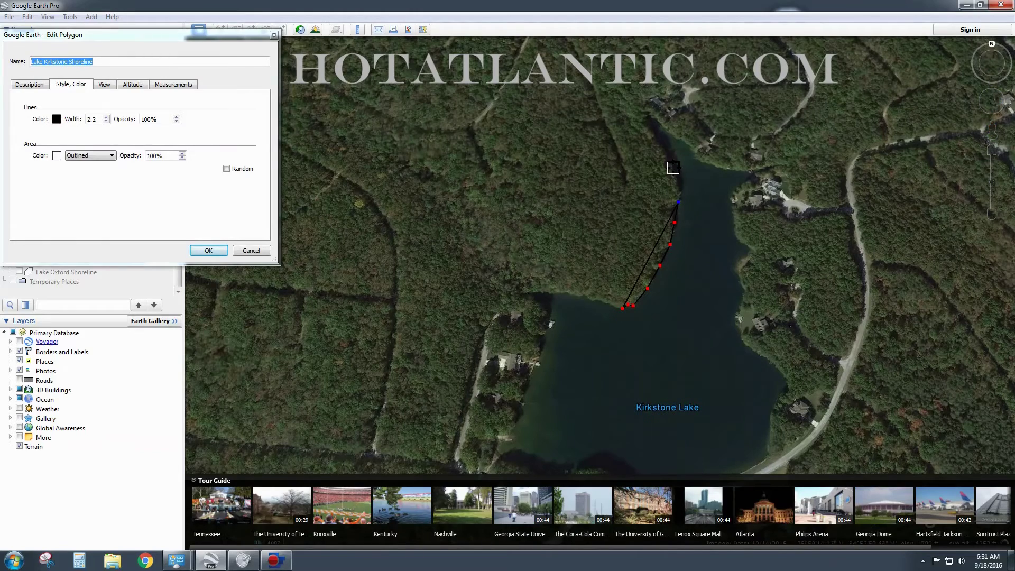
{"action": "left_click", "coordinate": [679, 190]}
{"action": "left_click", "coordinate": [675, 176]}
{"action": "left_click", "coordinate": [672, 167]}
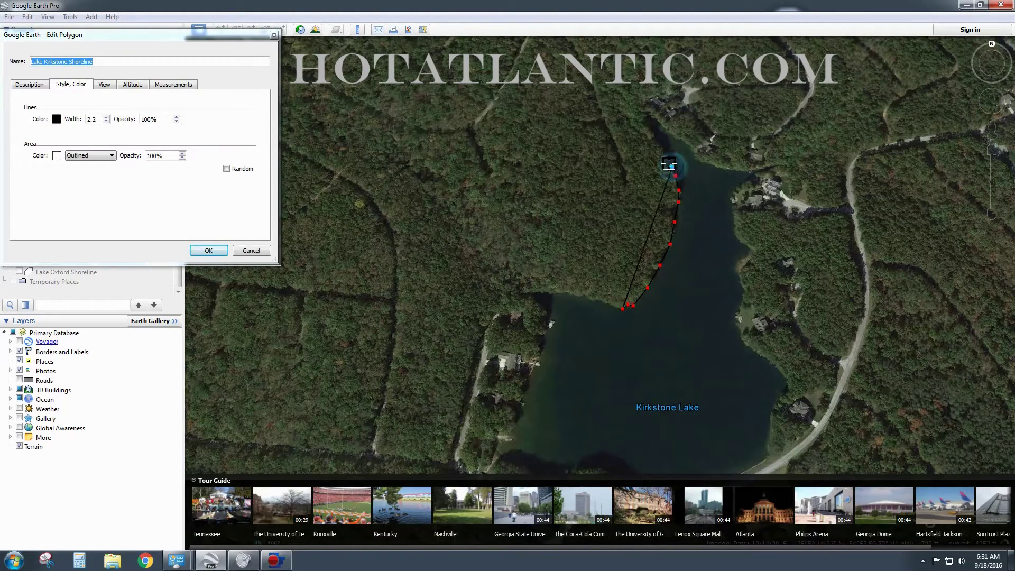
{"action": "left_click", "coordinate": [665, 155]}
{"action": "left_click", "coordinate": [661, 150]}
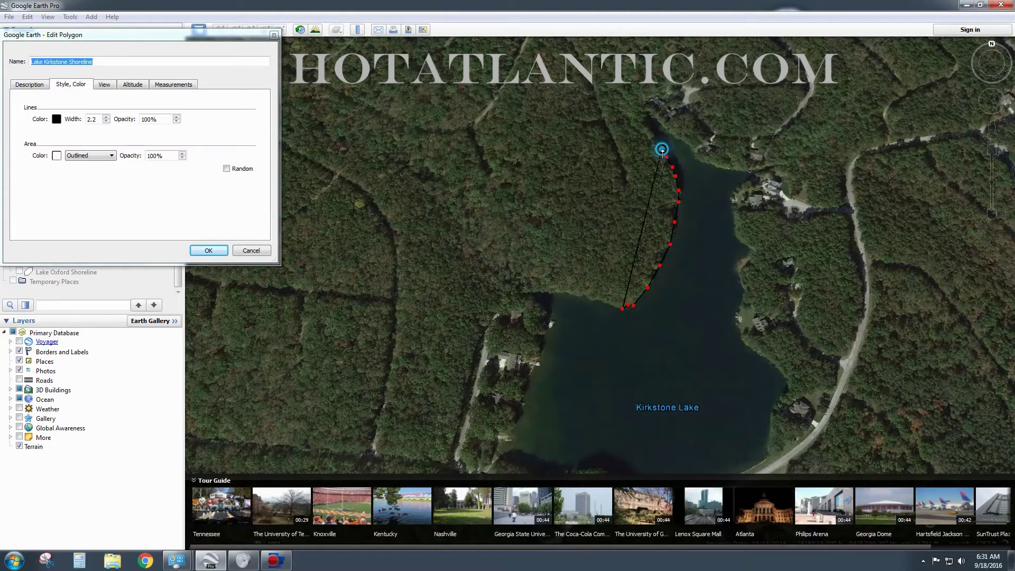
{"action": "left_click", "coordinate": [656, 141]}
{"action": "left_click", "coordinate": [652, 135]}
{"action": "left_click", "coordinate": [645, 121]}
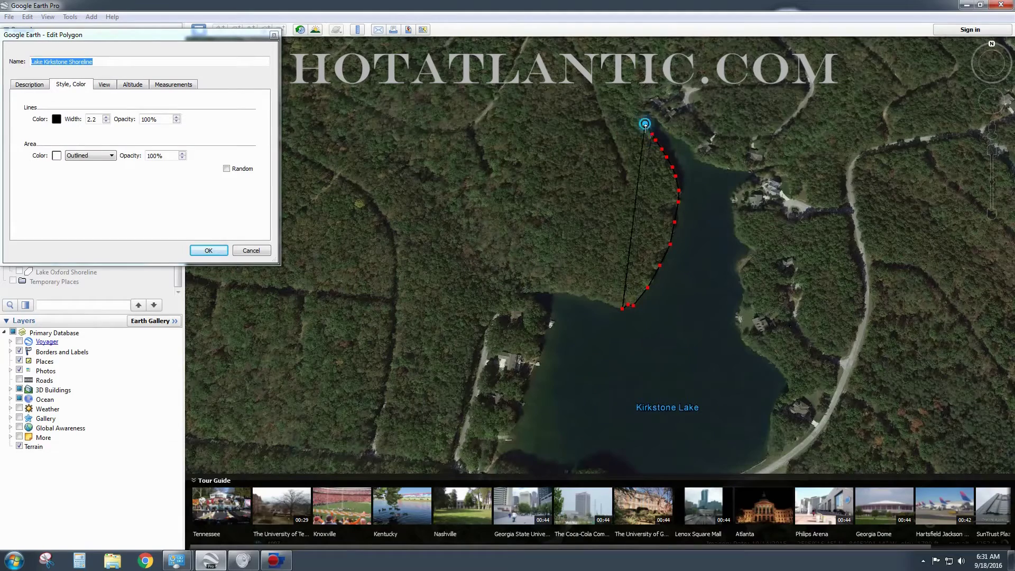
- Trace the outline around the arm's northern tip and southeast along the opposite shore to the small bend
{"action": "left_click", "coordinate": [643, 119]}
{"action": "left_click", "coordinate": [648, 113]}
{"action": "left_click", "coordinate": [662, 123]}
{"action": "left_click", "coordinate": [672, 131]}
{"action": "left_click", "coordinate": [680, 140]}
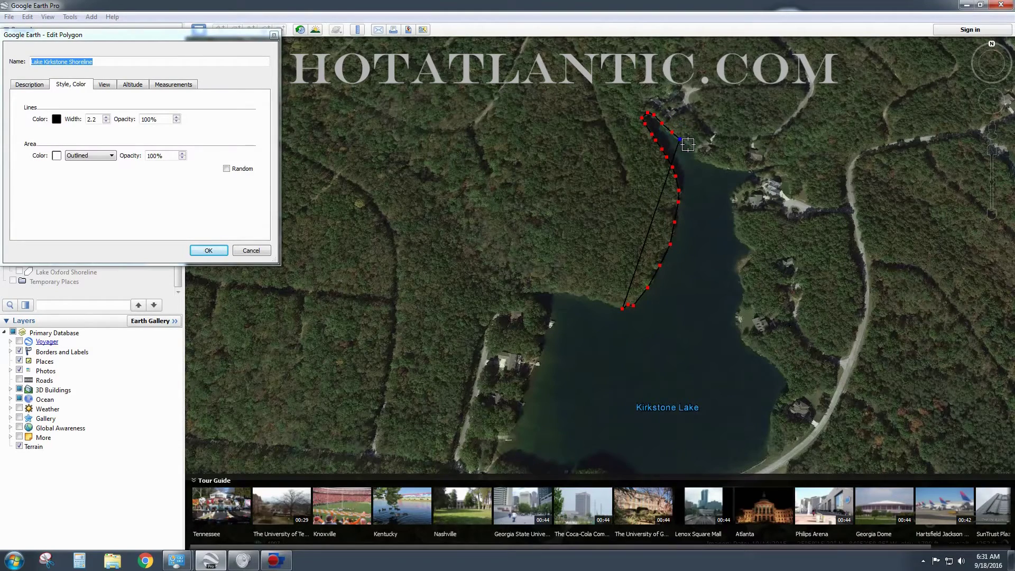
{"action": "left_click", "coordinate": [695, 150]}
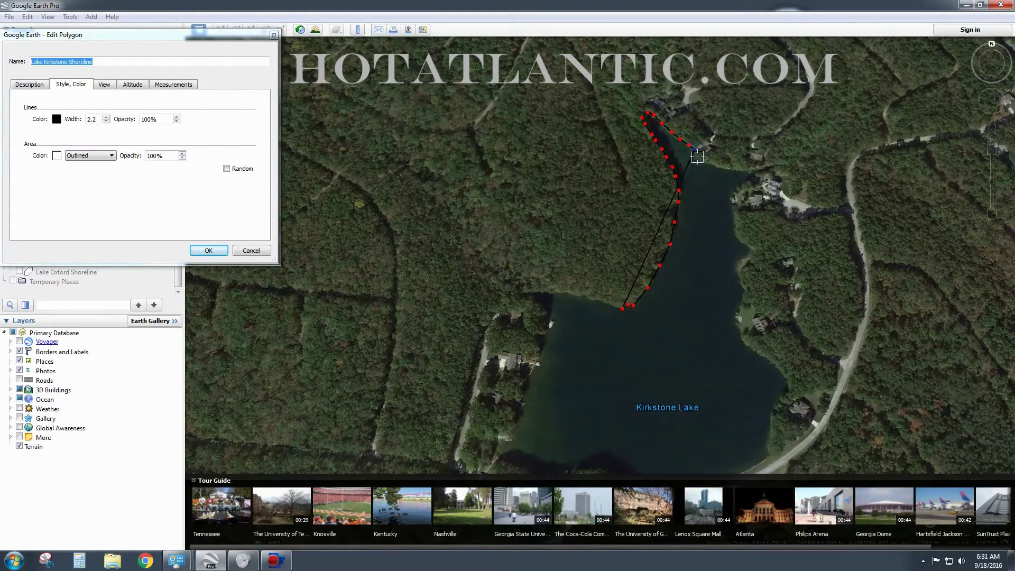
{"action": "left_click", "coordinate": [694, 158]}
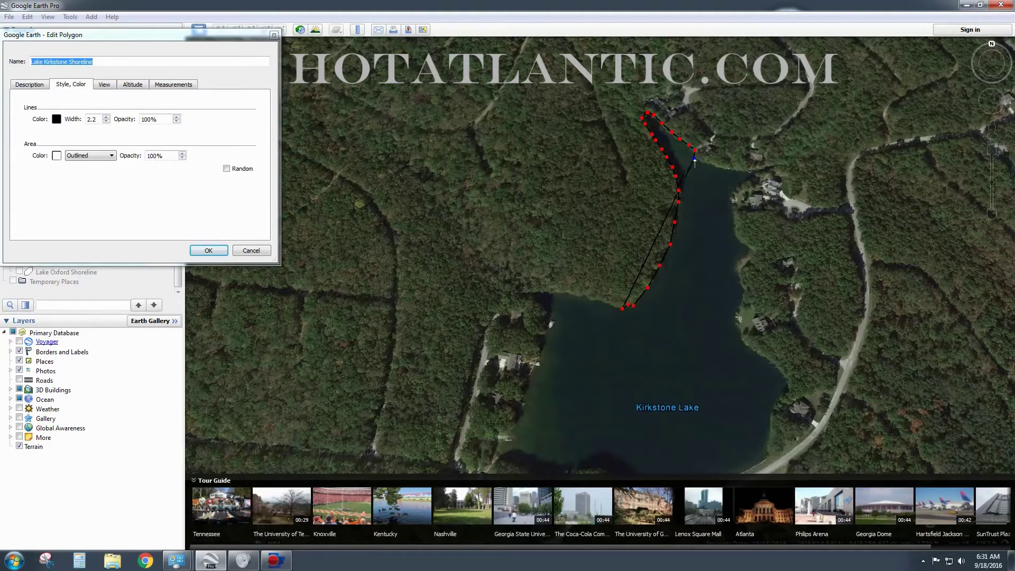
- Extend the outline eastward along the north shore, adjusting the points, to the end of the cove beside the house
{"action": "left_click", "coordinate": [733, 169]}
{"action": "left_click", "coordinate": [730, 168]}
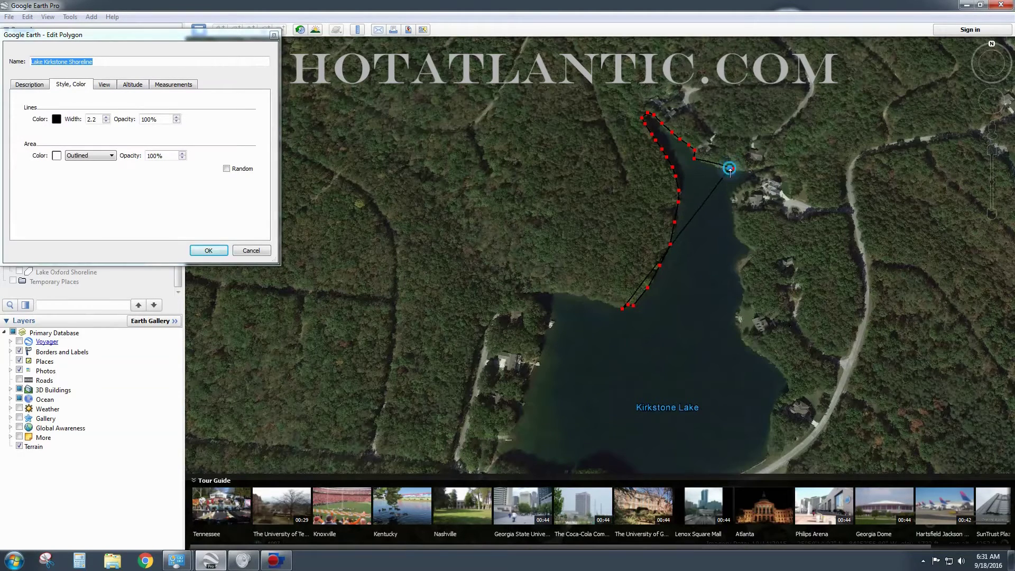
{"action": "left_click", "coordinate": [731, 168]}
{"action": "left_click", "coordinate": [745, 173]}
{"action": "left_click", "coordinate": [727, 172]}
{"action": "left_click_drag", "start_coordinate": [745, 173], "coordinate": [740, 172]}
{"action": "left_click", "coordinate": [763, 169]}
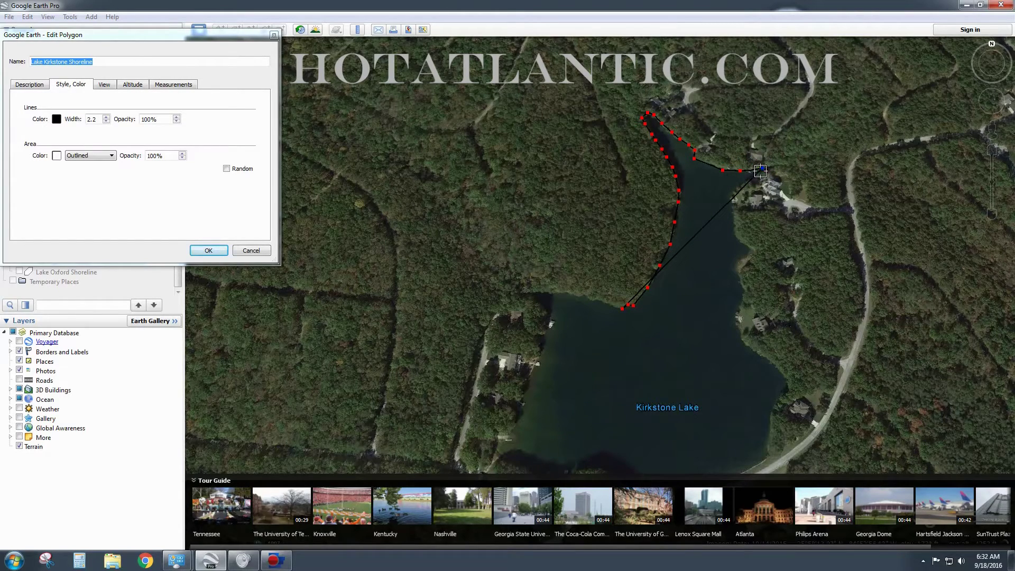
- Trace back out of the cove and down the arm's east shore, around the small notch halfway down
{"action": "left_click", "coordinate": [760, 173]}
{"action": "left_click", "coordinate": [738, 189]}
{"action": "left_click", "coordinate": [732, 200]}
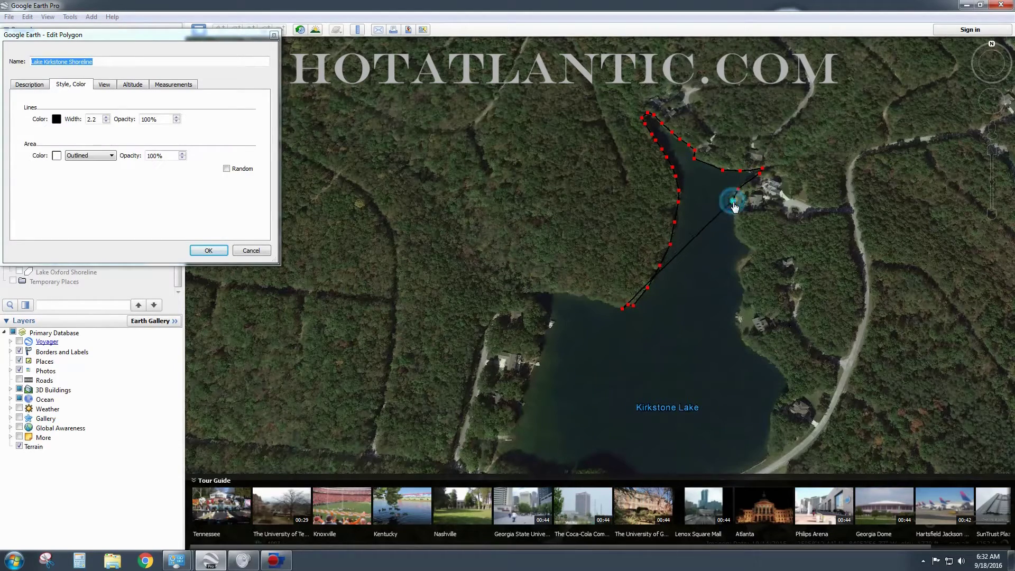
{"action": "left_click", "coordinate": [738, 236]}
{"action": "left_click", "coordinate": [751, 251]}
{"action": "left_click", "coordinate": [740, 268]}
{"action": "left_click", "coordinate": [745, 290]}
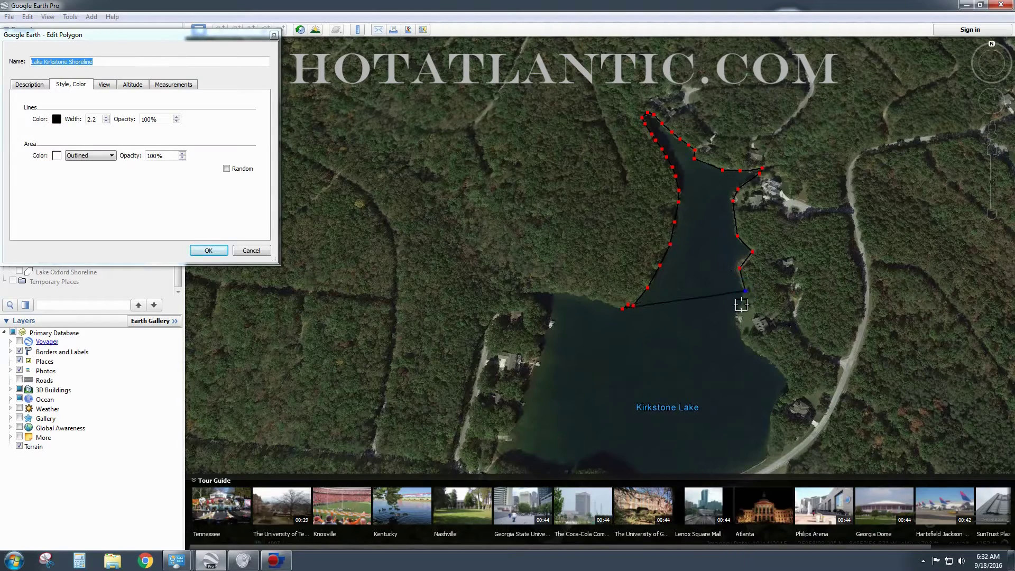
- Continue the outline south along the east shore to the lake's easternmost bulge
{"action": "left_click", "coordinate": [740, 317]}
{"action": "left_click", "coordinate": [742, 330]}
{"action": "left_click", "coordinate": [744, 343]}
{"action": "left_click", "coordinate": [759, 355]}
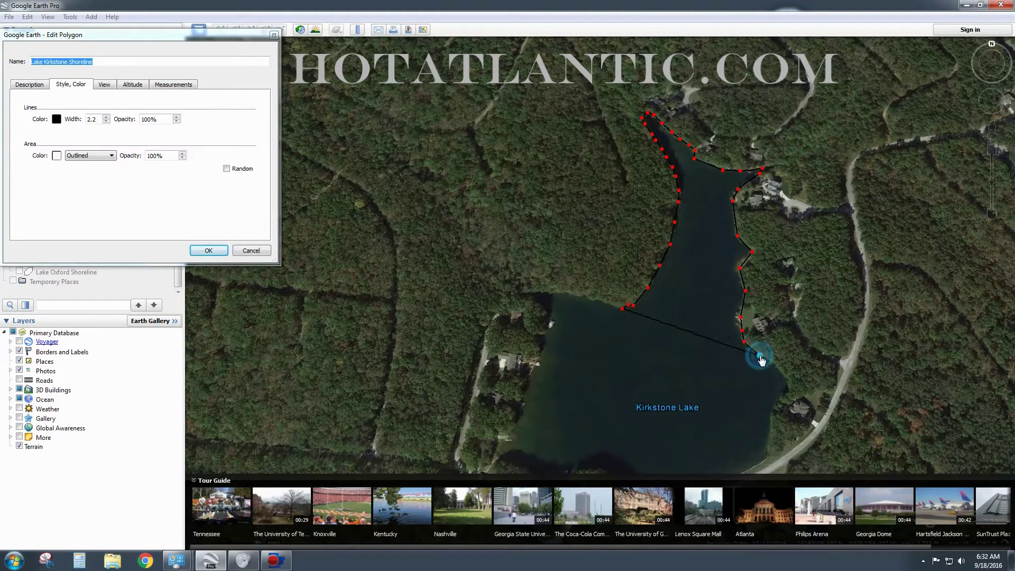
{"action": "left_click", "coordinate": [786, 377]}
{"action": "left_click", "coordinate": [788, 388]}
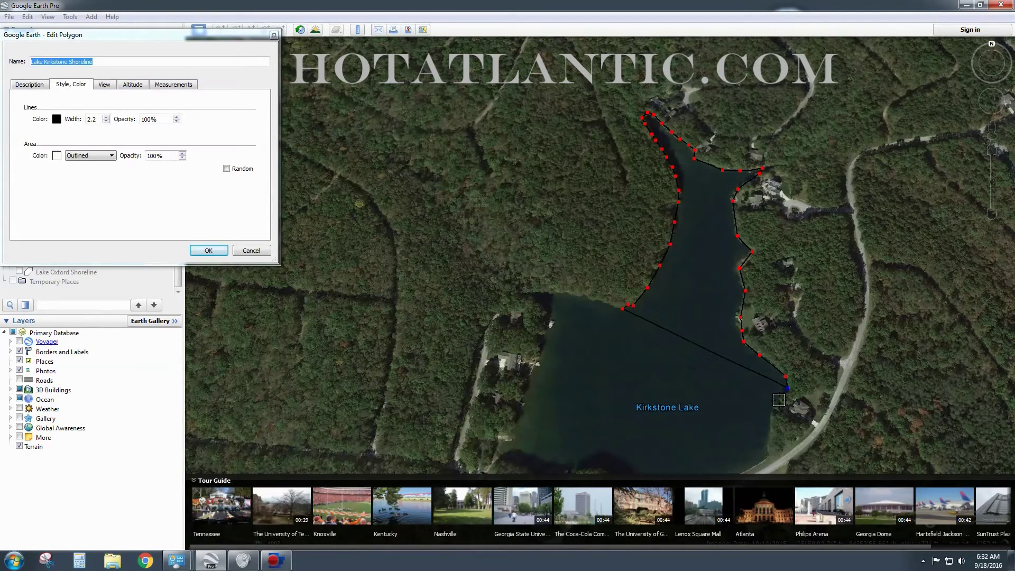
- Trace the outline around the eastern bulge, past the house, and south to the lake's southeast corner by the road
{"action": "left_click", "coordinate": [783, 396]}
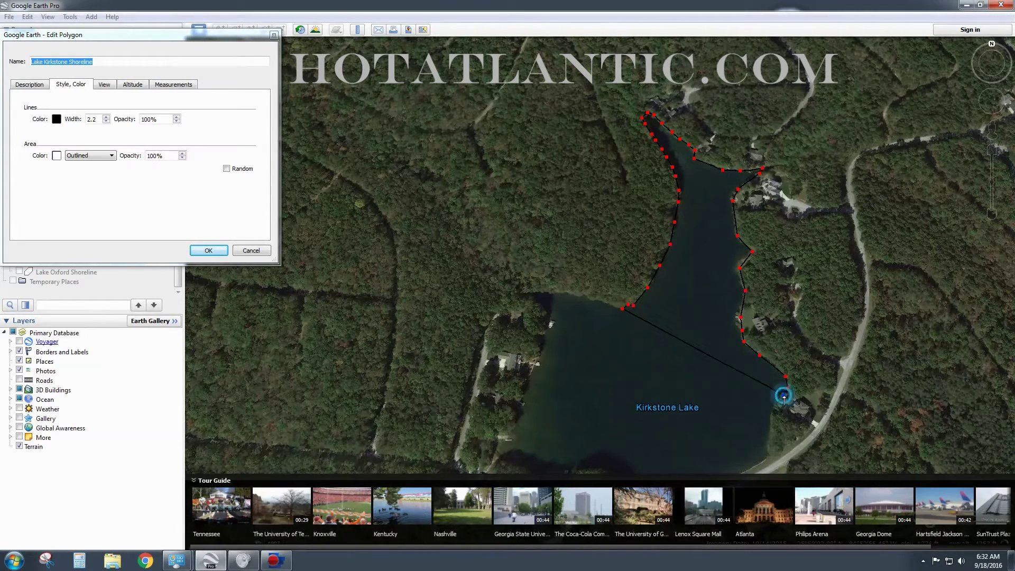
{"action": "left_click", "coordinate": [775, 406]}
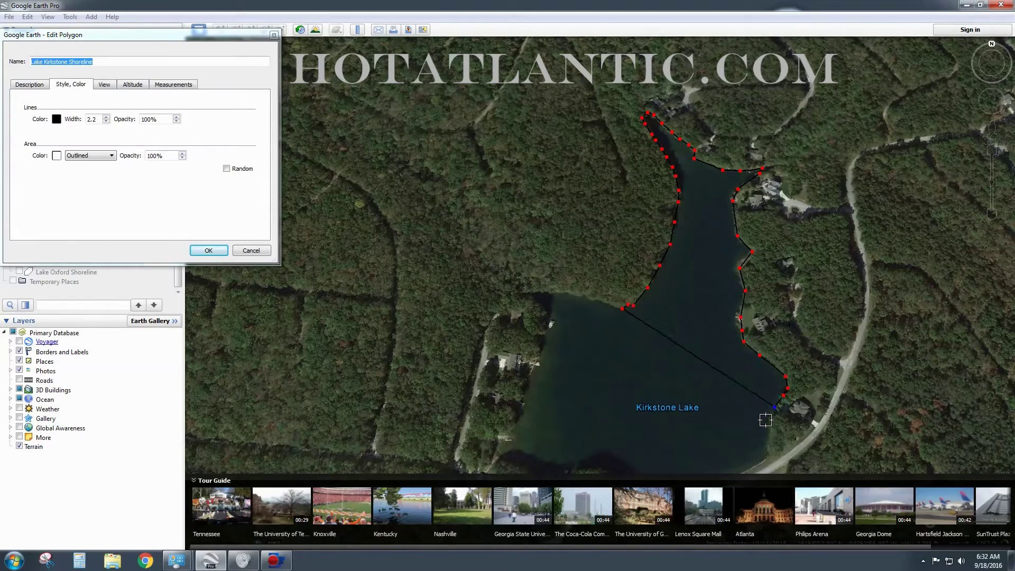
{"action": "left_click", "coordinate": [769, 429]}
{"action": "left_click", "coordinate": [768, 449]}
{"action": "left_click", "coordinate": [771, 449]}
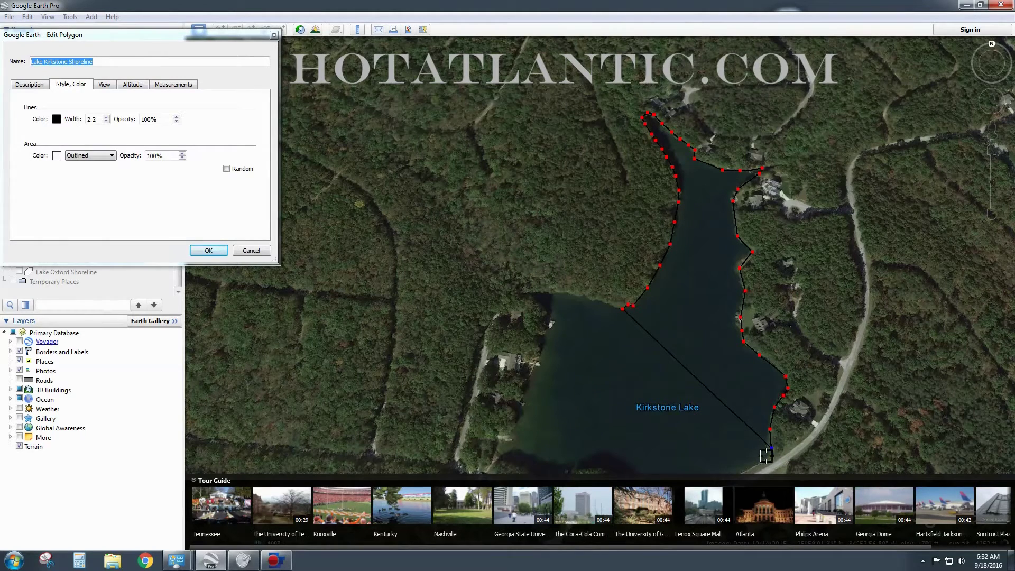
{"action": "left_click", "coordinate": [768, 456]}
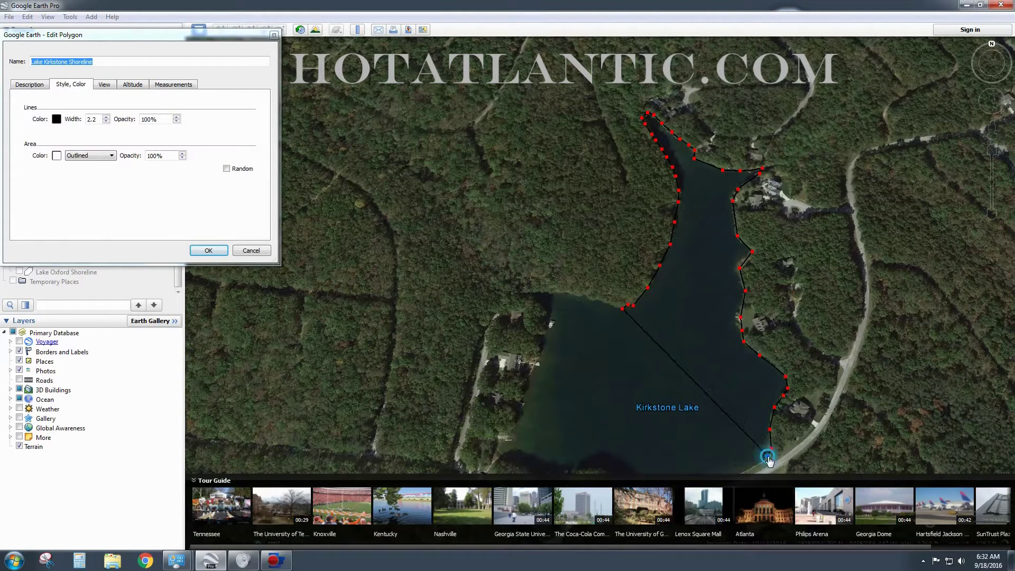
- Trace the outline west along the south shore beside the road and past the house on the southern bank
{"action": "left_click", "coordinate": [996, 112]}
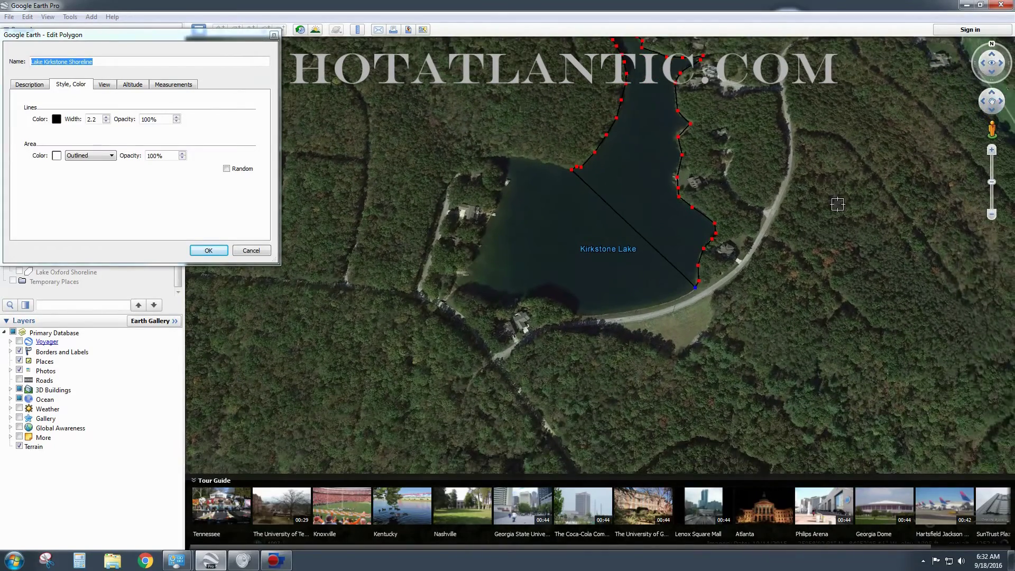
{"action": "left_click", "coordinate": [681, 297]}
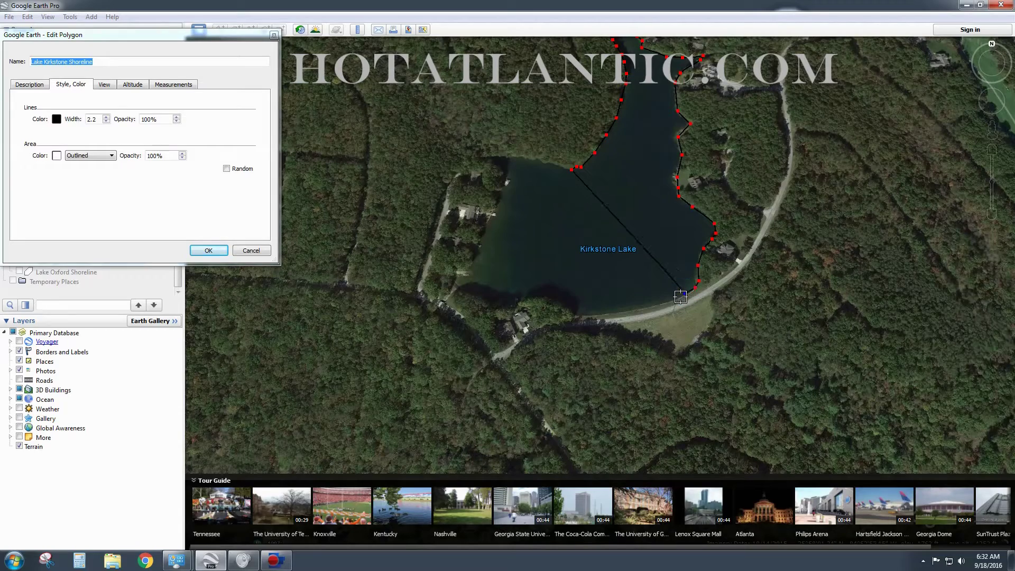
{"action": "left_click", "coordinate": [686, 295]}
{"action": "left_click", "coordinate": [668, 302]}
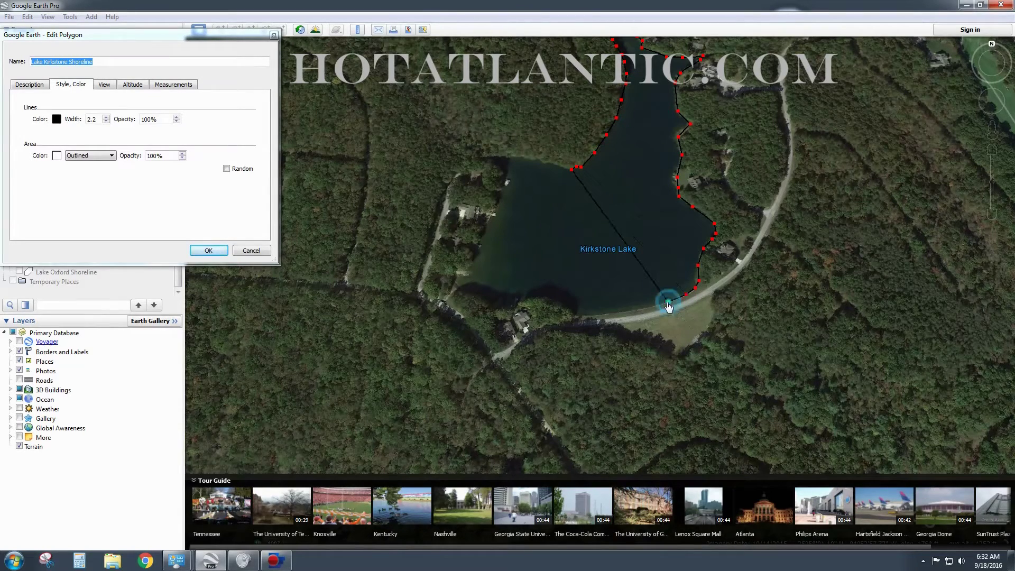
{"action": "left_click", "coordinate": [645, 306]}
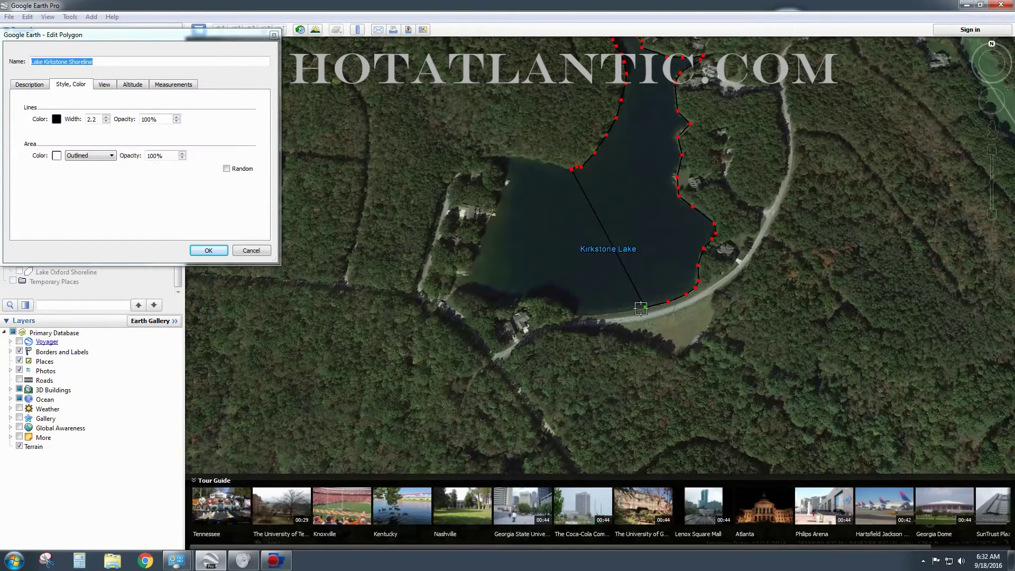
{"action": "left_click", "coordinate": [624, 311]}
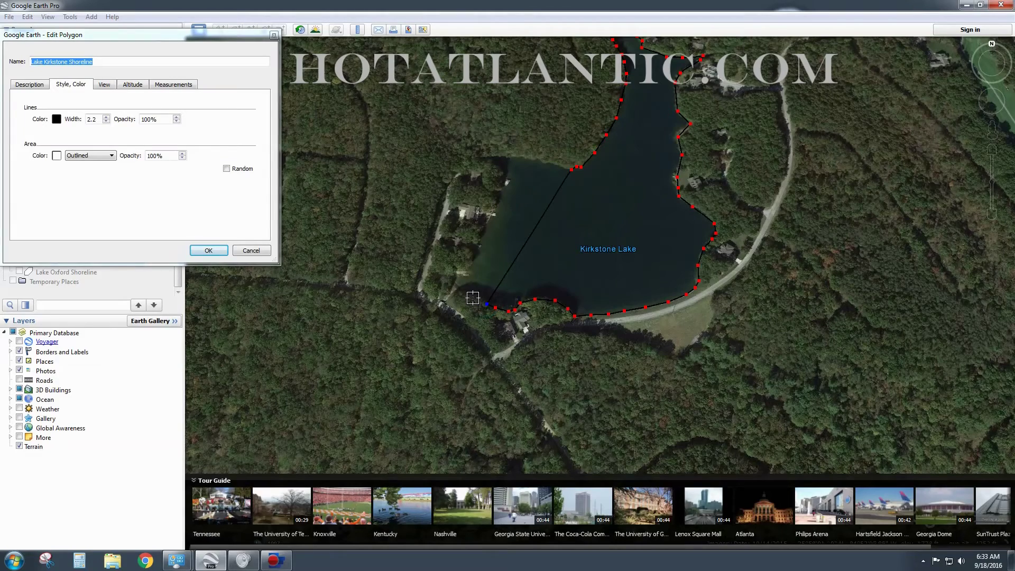
- Trace the outline around the lake's southwest corner, up to just past the small dock there
{"action": "left_click", "coordinate": [475, 298]}
{"action": "left_click", "coordinate": [461, 290]}
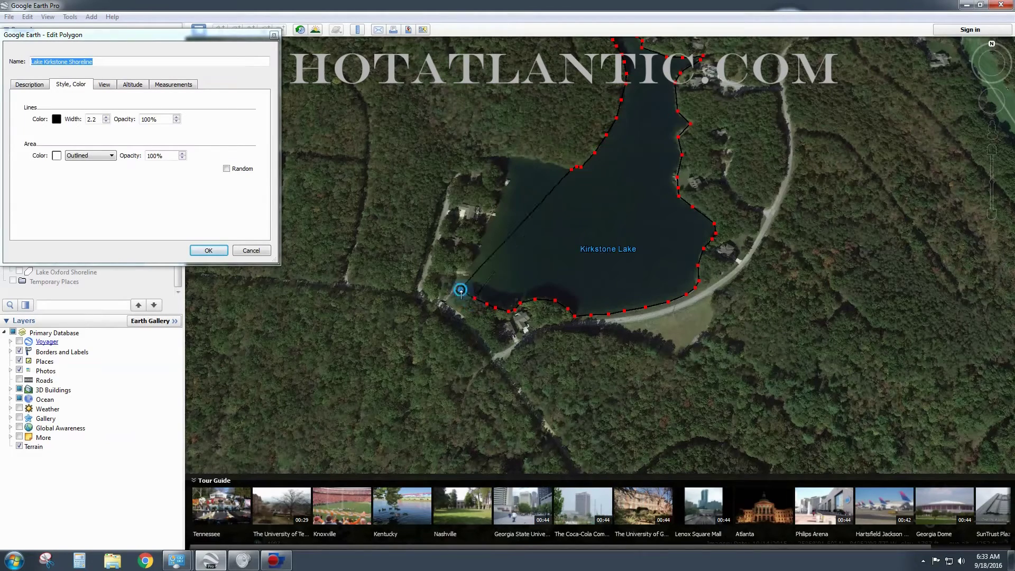
{"action": "left_click", "coordinate": [455, 287]}
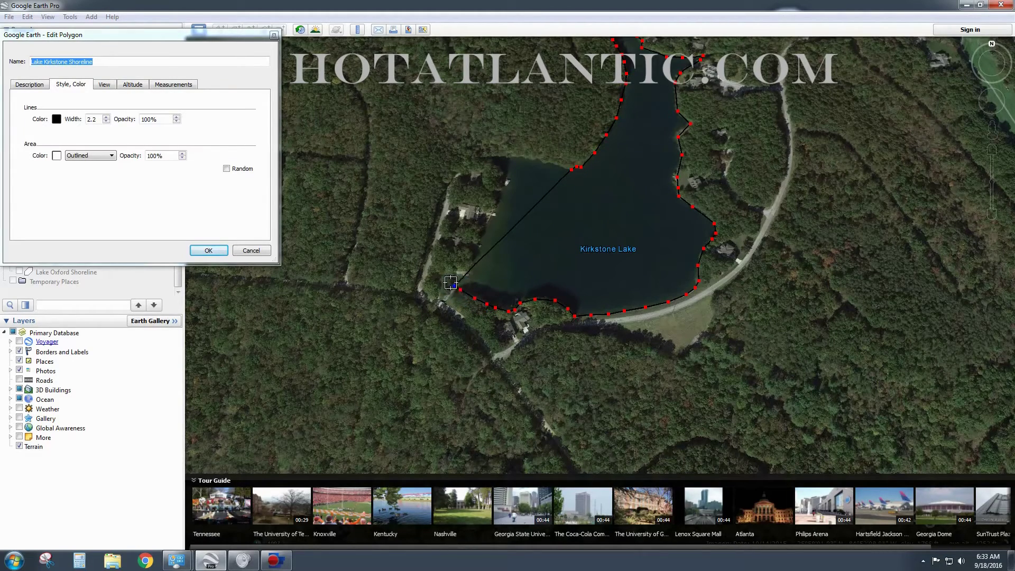
{"action": "left_click", "coordinate": [451, 283]}
{"action": "left_click", "coordinate": [456, 276]}
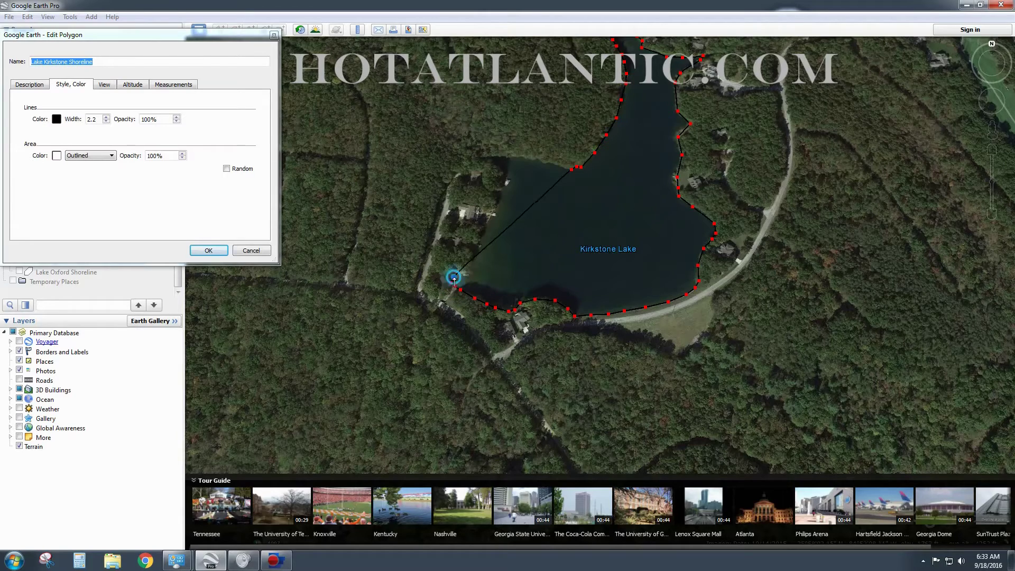
{"action": "left_click", "coordinate": [459, 269]}
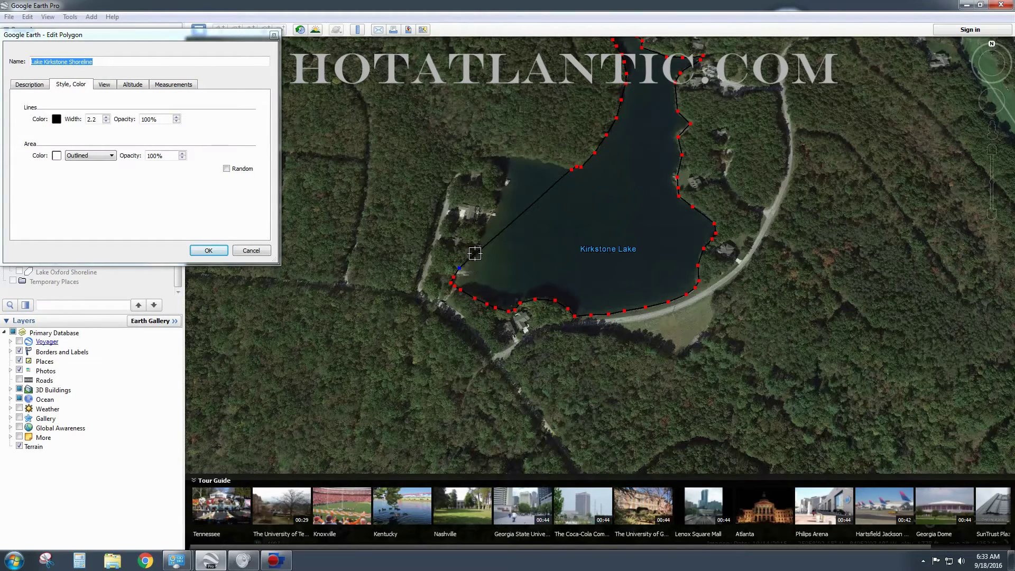
- Continue the outline north up the west shore past the large house's dock, and adjust its last point to the waterline
{"action": "left_click", "coordinate": [476, 253]}
{"action": "left_click", "coordinate": [479, 244]}
{"action": "left_click", "coordinate": [486, 222]}
{"action": "left_click", "coordinate": [494, 203]}
{"action": "scroll", "coordinate": [495, 217], "scroll_direction": "up", "scroll_amount": 2}
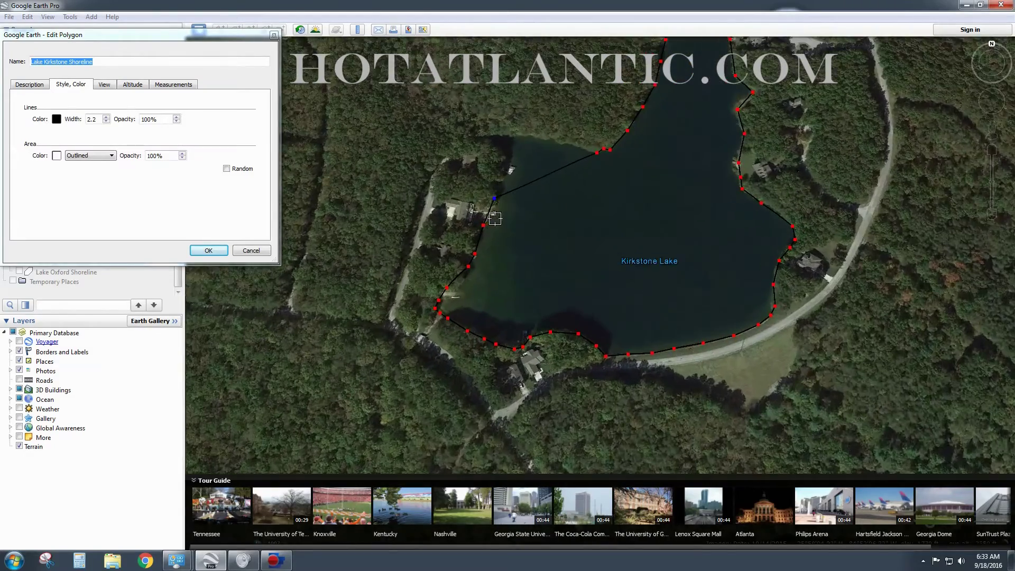
{"action": "scroll", "coordinate": [495, 219], "scroll_direction": "up", "scroll_amount": 3}
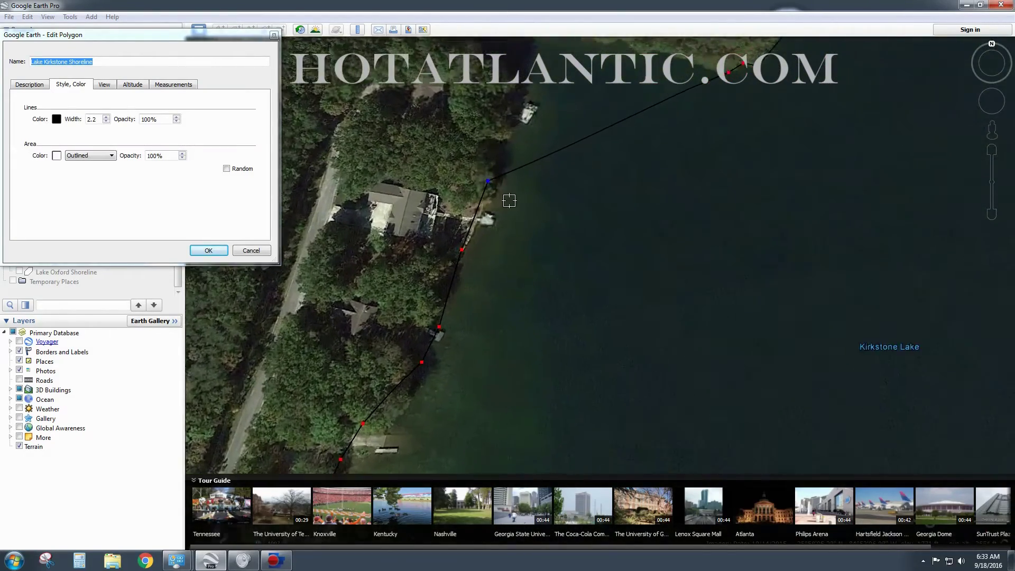
{"action": "left_click_drag", "start_coordinate": [484, 181], "coordinate": [491, 187]}
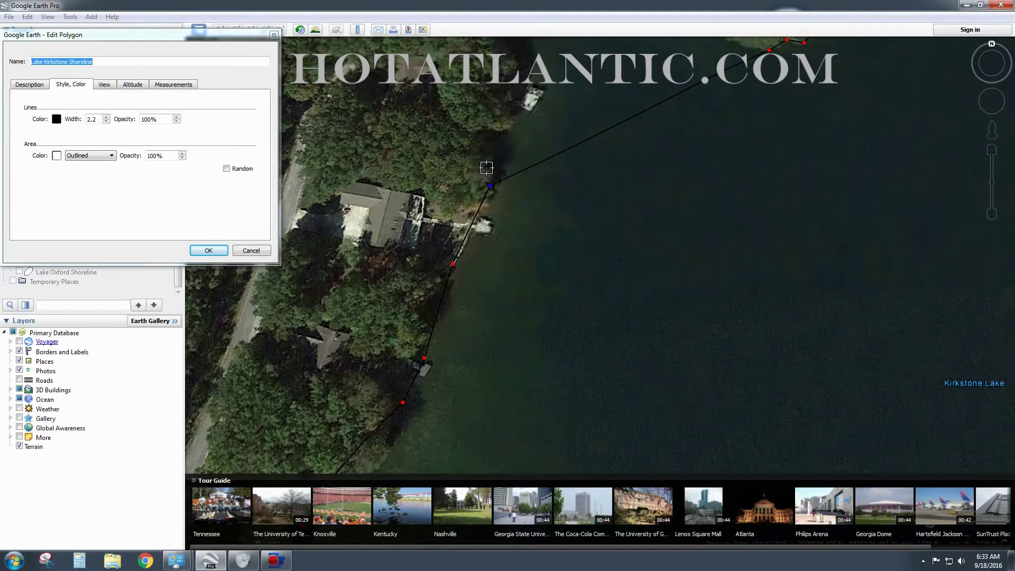
- Trace the small bend in the west shore north of the large house's dock, up toward the next dock
{"action": "left_click", "coordinate": [485, 165]}
{"action": "left_click", "coordinate": [492, 156]}
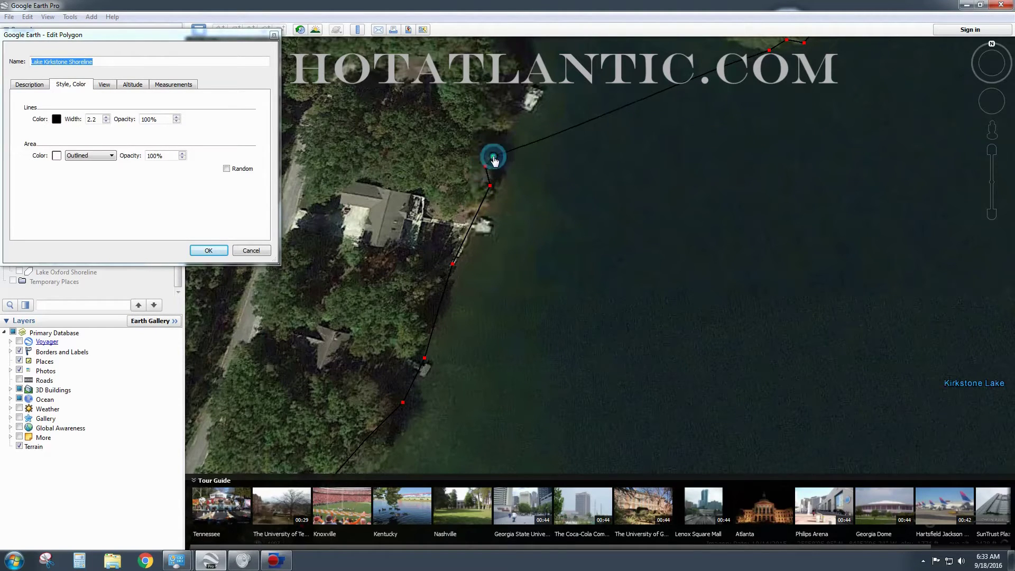
{"action": "left_click", "coordinate": [489, 146]}
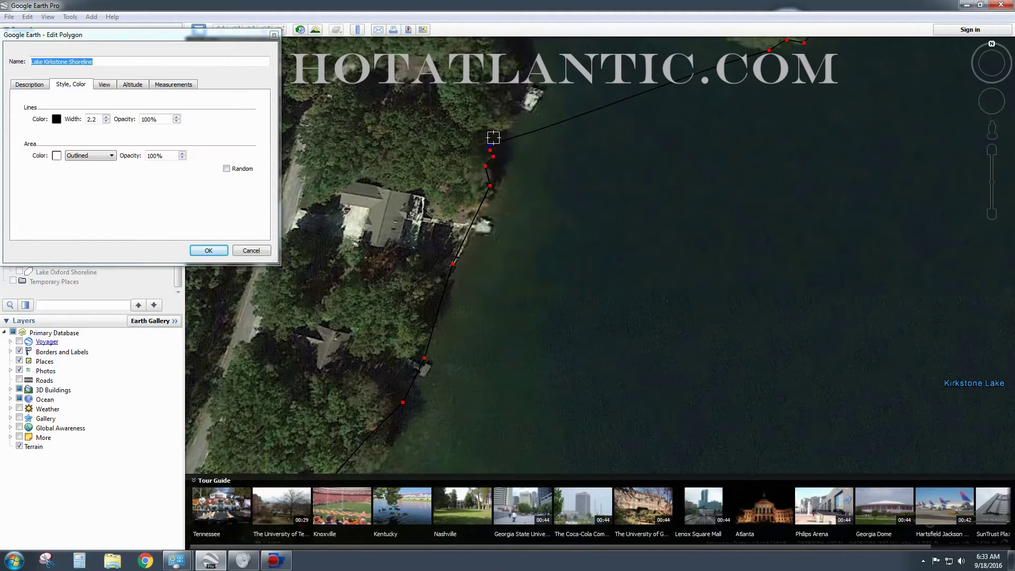
{"action": "left_click", "coordinate": [494, 138]}
{"action": "left_click", "coordinate": [501, 129]}
{"action": "left_click", "coordinate": [511, 123]}
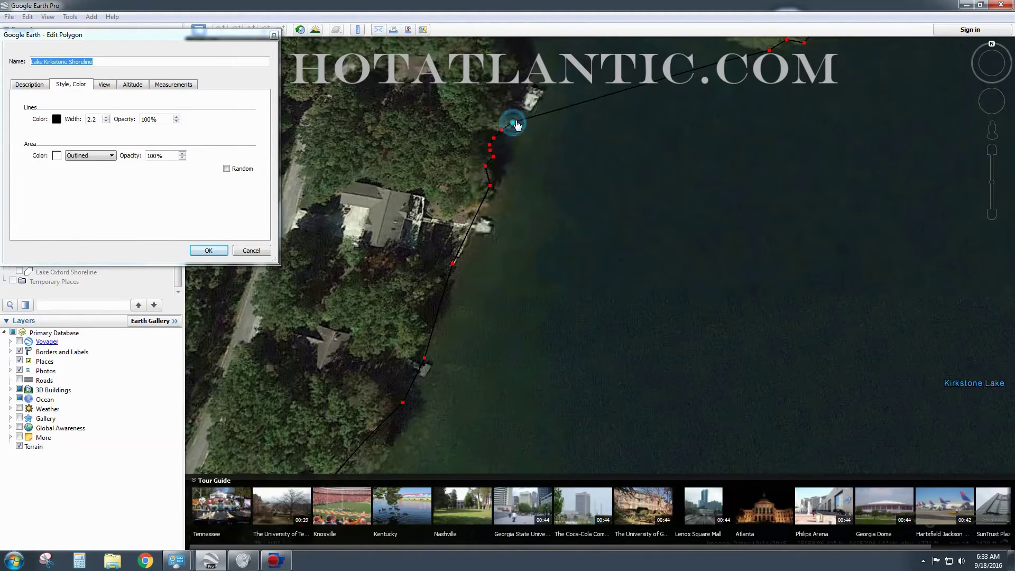
- Extend the outline past the northern dock and into the cove at the lake's northwest corner
{"action": "scroll", "coordinate": [551, 110], "scroll_direction": "down", "scroll_amount": 3}
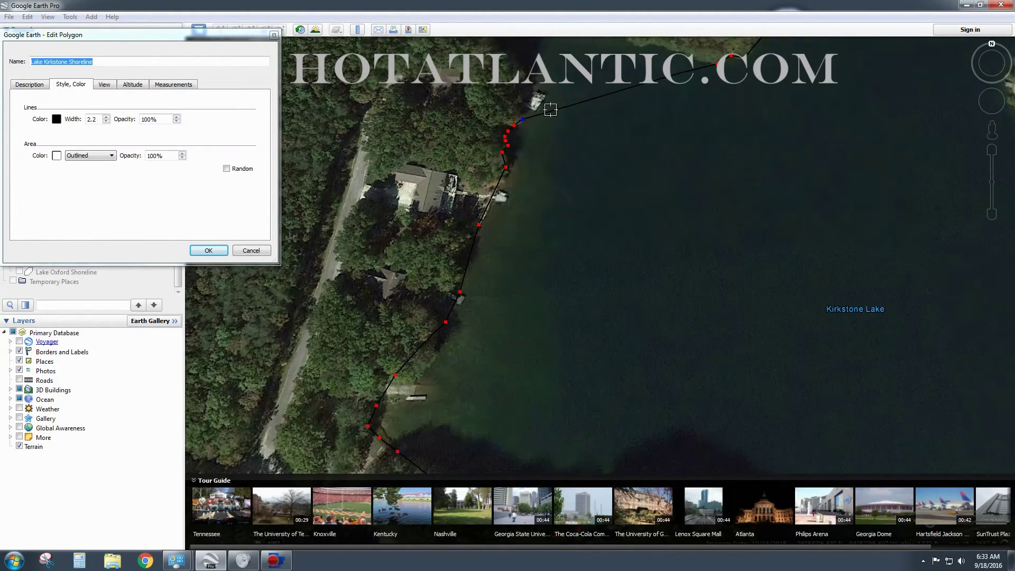
{"action": "left_click", "coordinate": [532, 102]}
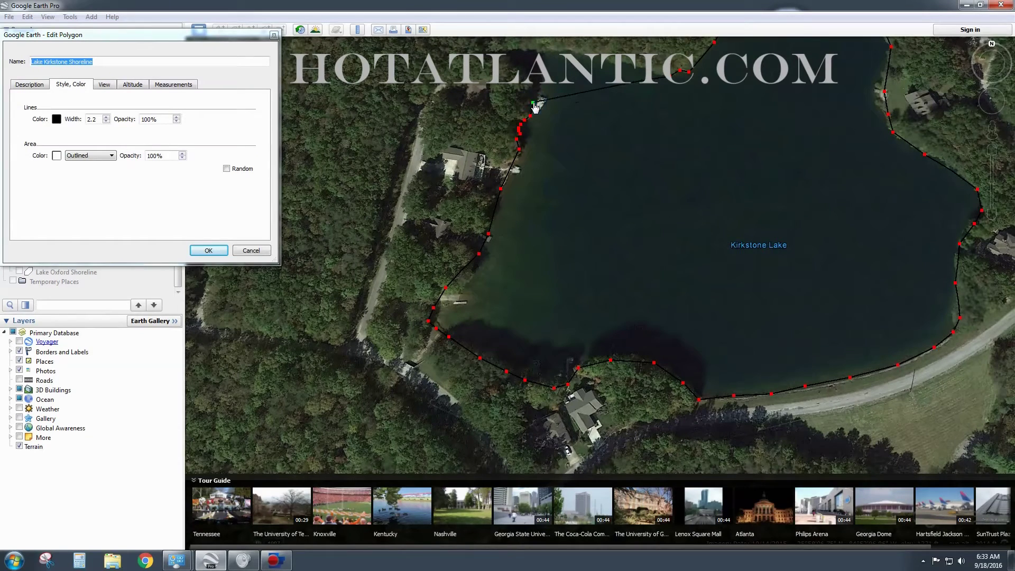
{"action": "left_click", "coordinate": [537, 85]}
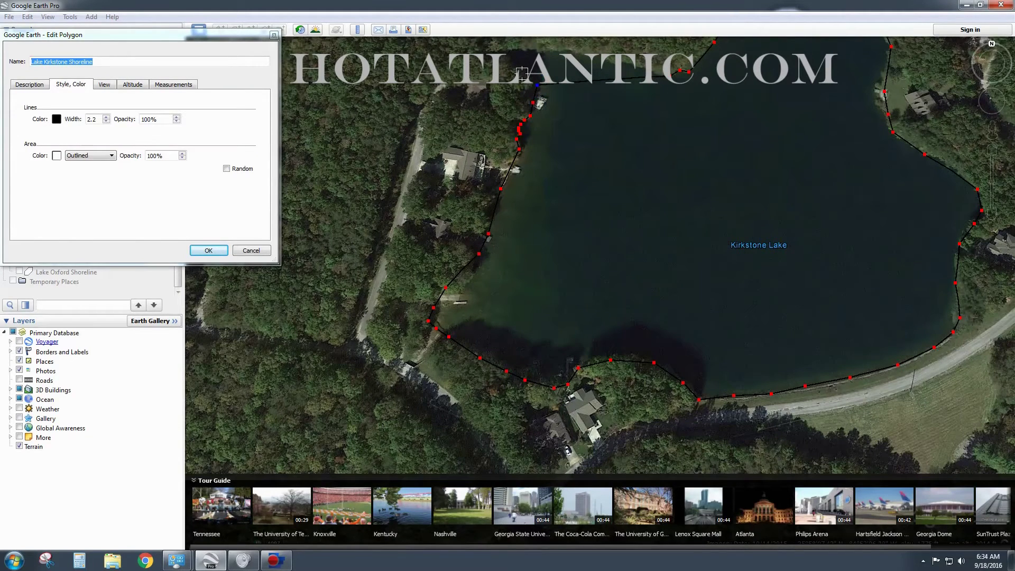
{"action": "left_click", "coordinate": [523, 74]}
{"action": "left_click", "coordinate": [513, 67]}
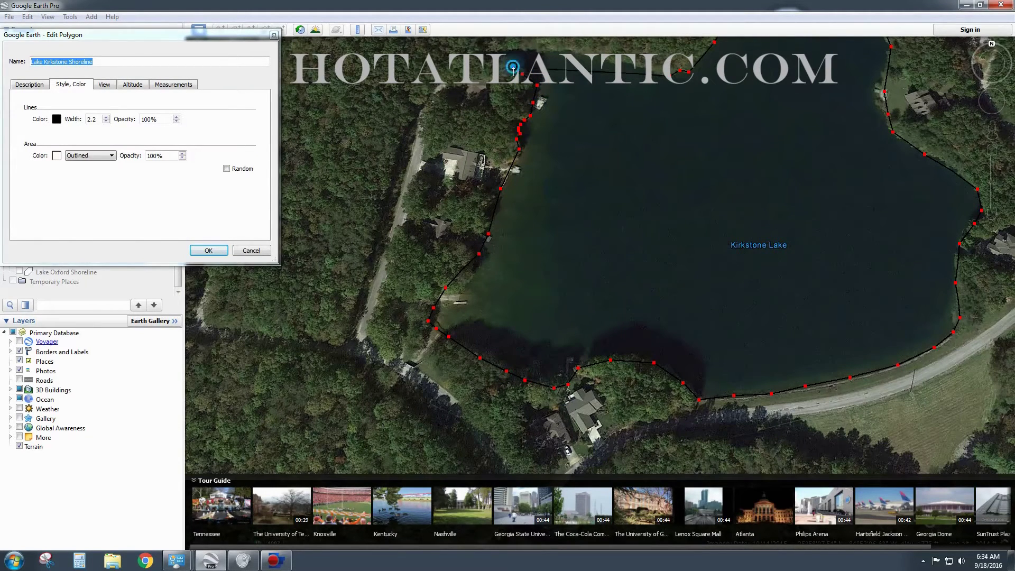
{"action": "left_click", "coordinate": [483, 57]}
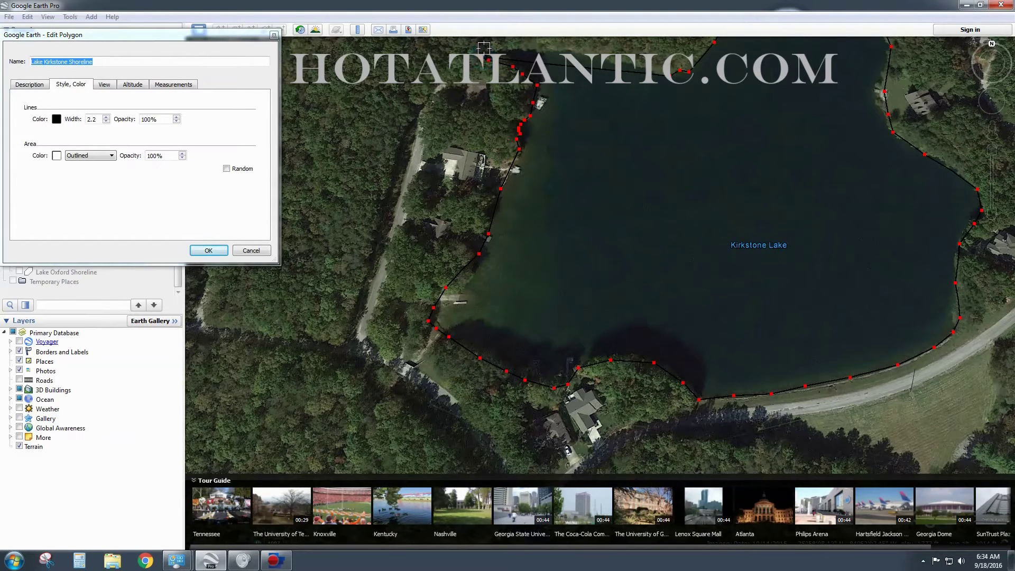
- Trace around the cove's end and east along the north shore back to the outline's starting point
{"action": "left_click", "coordinate": [488, 50]}
{"action": "left_click", "coordinate": [514, 48]}
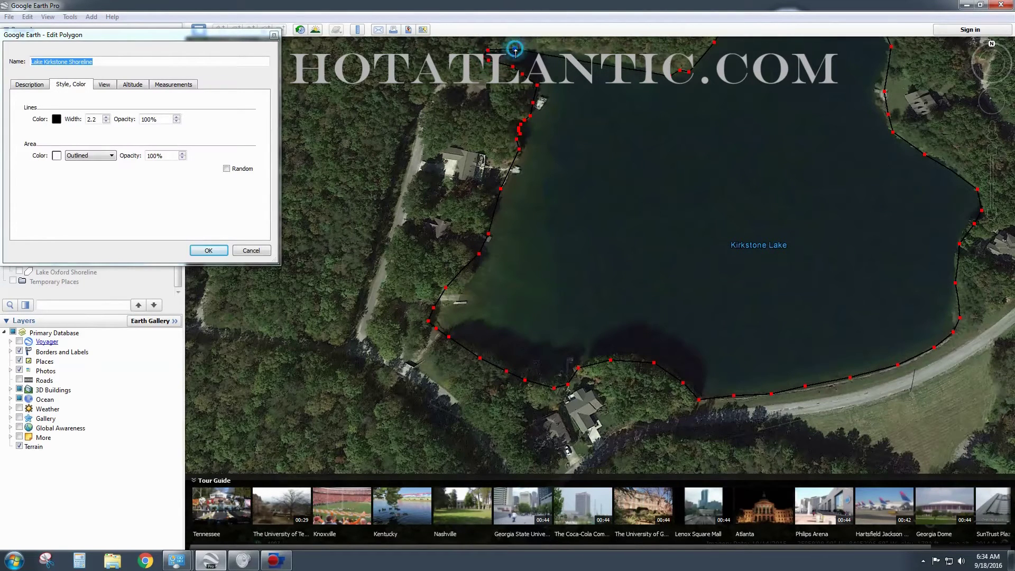
{"action": "left_click", "coordinate": [542, 49]}
{"action": "left_click", "coordinate": [574, 50]}
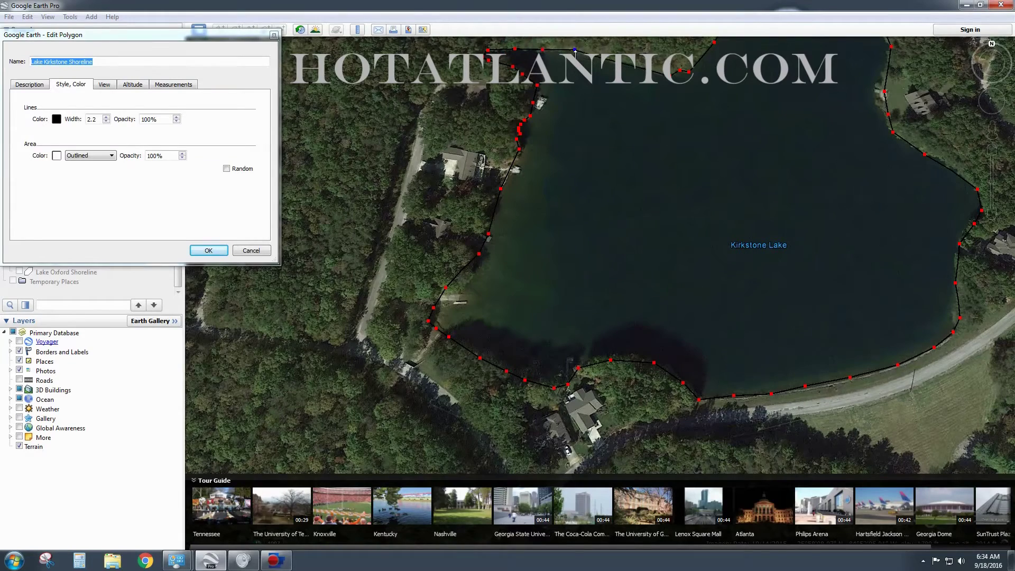
{"action": "left_click", "coordinate": [595, 57]}
{"action": "left_click", "coordinate": [601, 53]}
{"action": "left_click", "coordinate": [614, 61]}
{"action": "left_click", "coordinate": [623, 62]}
{"action": "left_click", "coordinate": [641, 68]}
{"action": "left_click", "coordinate": [657, 71]}
- Display the polygon's measurements with the perimeter in feet and the area in acres
{"action": "left_click", "coordinate": [179, 84]}
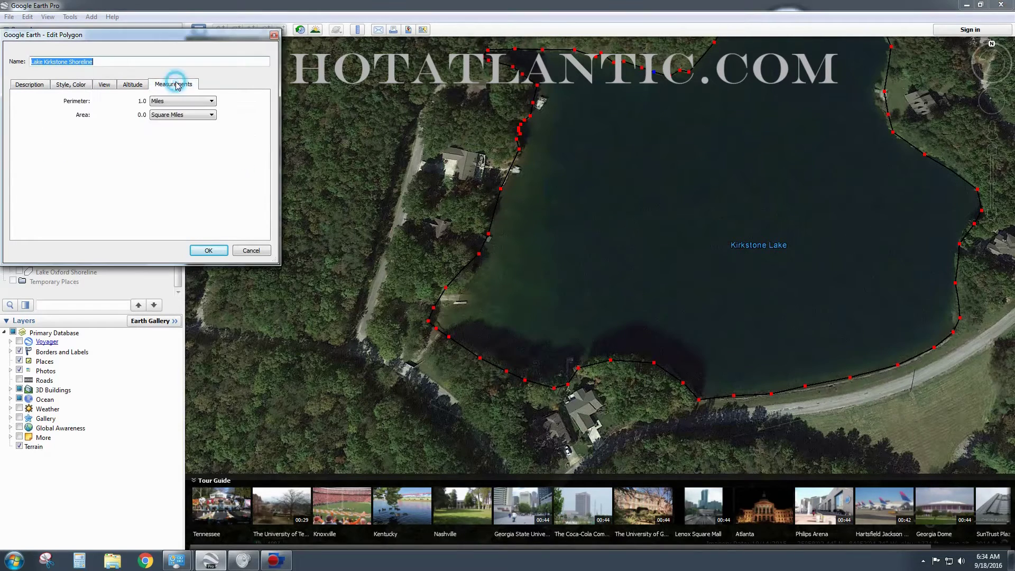
{"action": "left_click", "coordinate": [195, 103]}
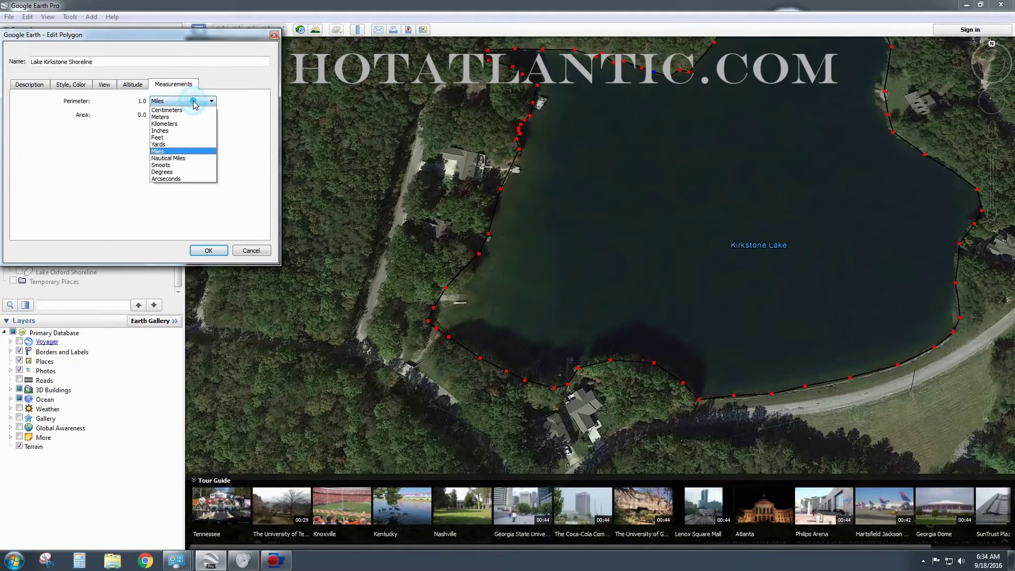
{"action": "left_click", "coordinate": [177, 137]}
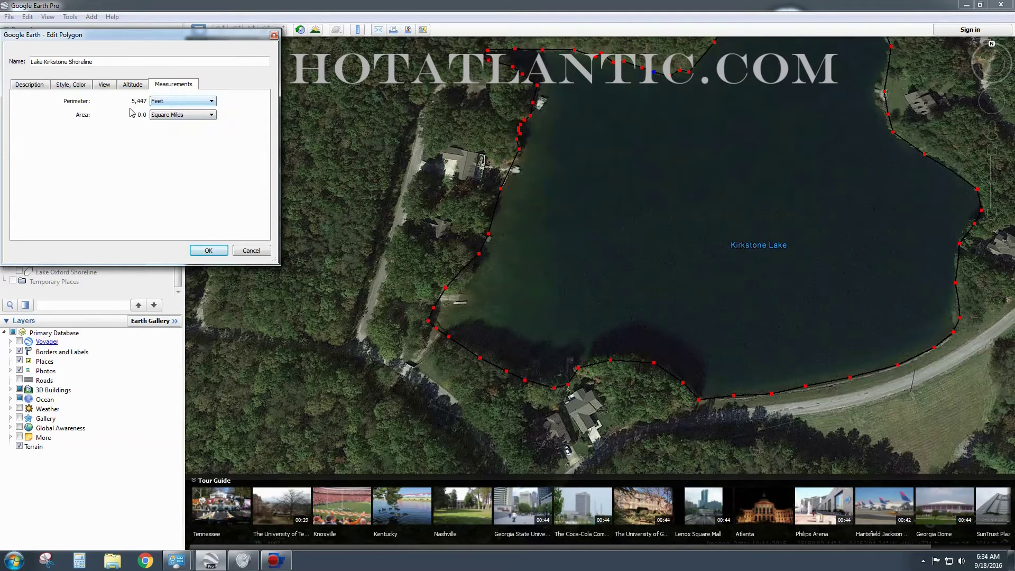
{"action": "left_click", "coordinate": [171, 103]}
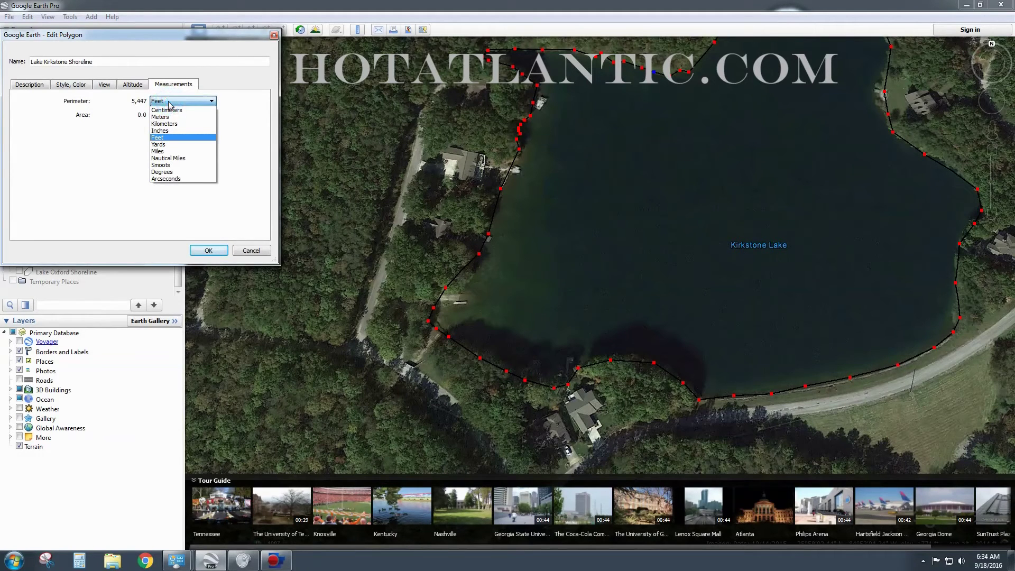
{"action": "left_click", "coordinate": [112, 116]}
{"action": "left_click", "coordinate": [183, 115]}
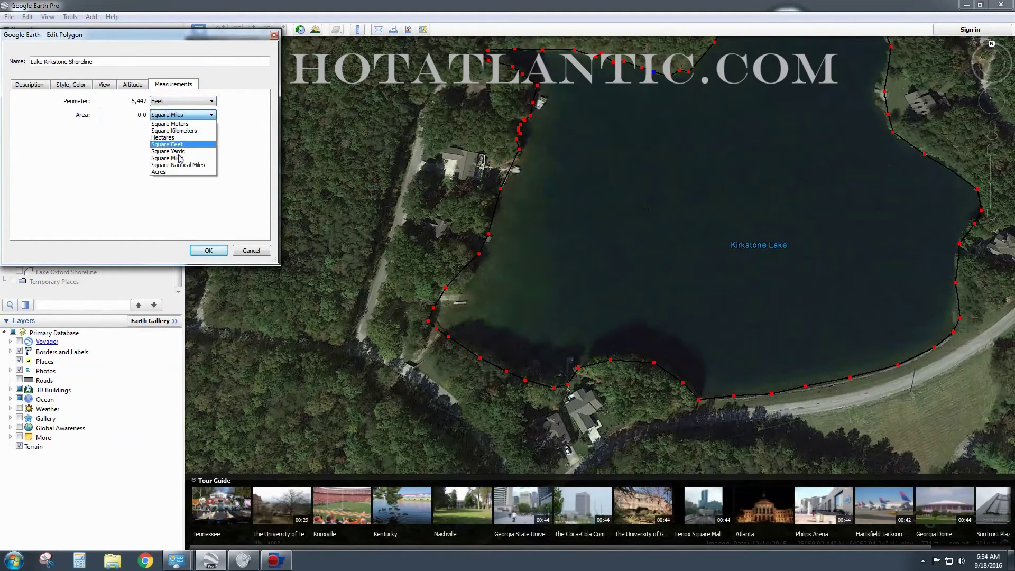
{"action": "left_click", "coordinate": [180, 172]}
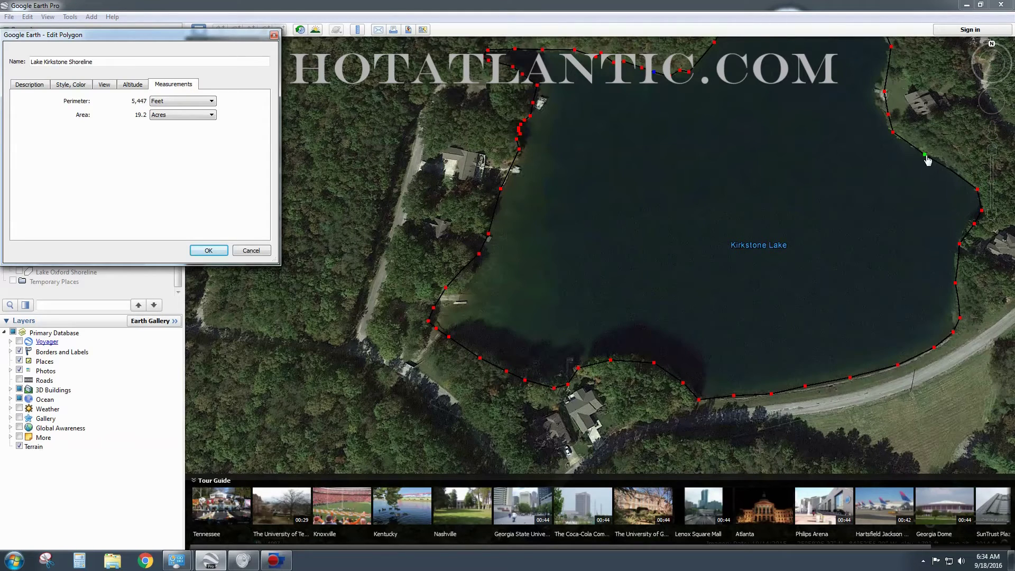
- Insert an extra outline point on the east shore just northwest of the easternmost bulge
{"action": "left_click", "coordinate": [951, 164]}
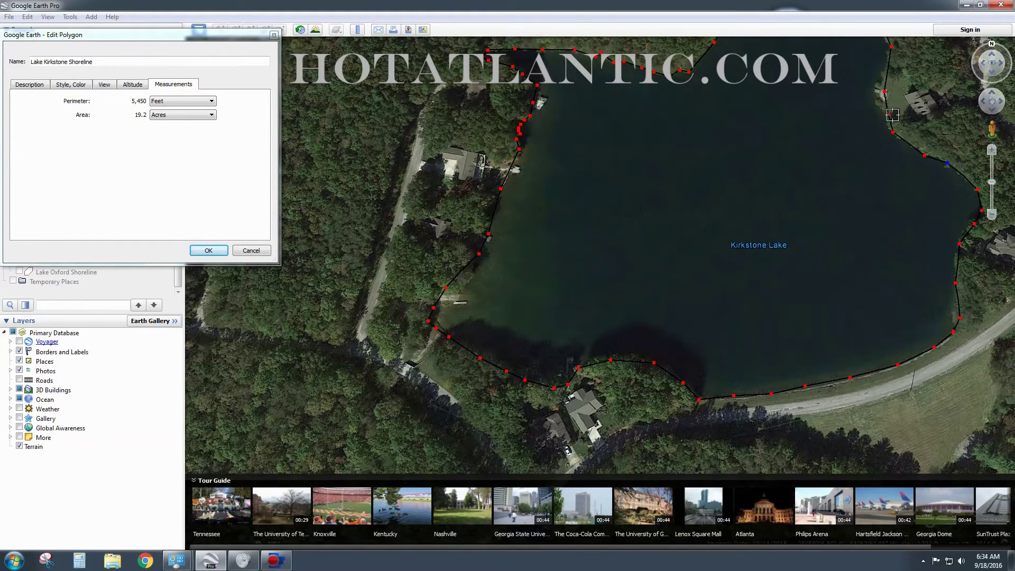
- Refine the outline around the small notch on the east shore by shifting its points and inserting extra ones along both sides
{"action": "left_click_drag", "start_coordinate": [994, 95], "coordinate": [995, 97]}
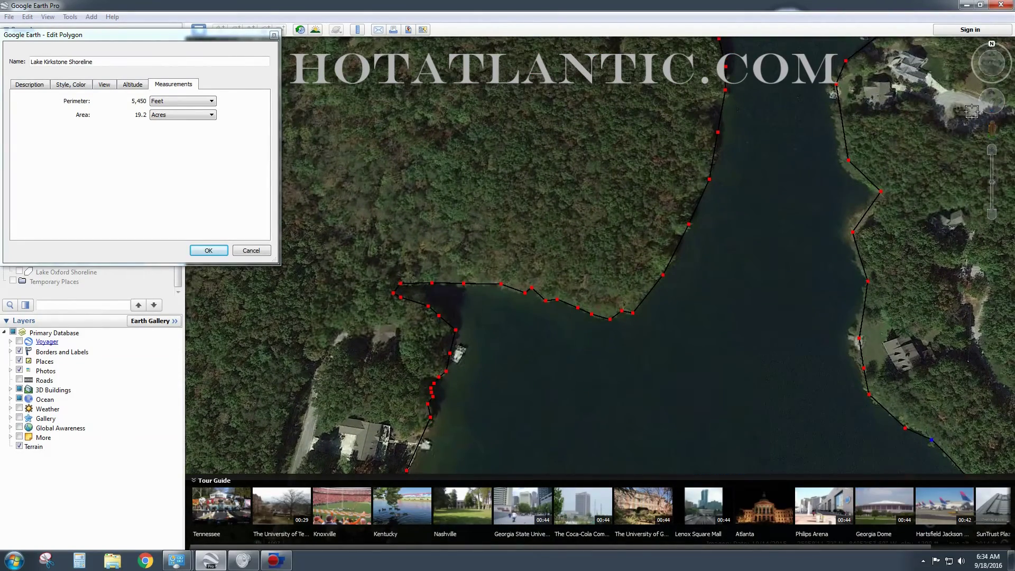
{"action": "left_click", "coordinate": [849, 160]}
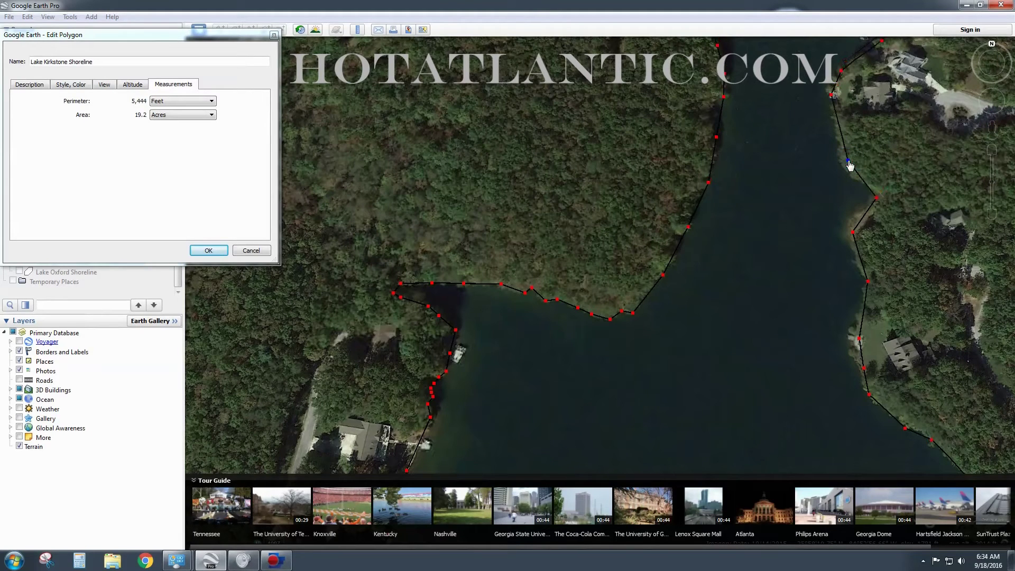
{"action": "left_click_drag", "start_coordinate": [848, 161], "coordinate": [843, 166]}
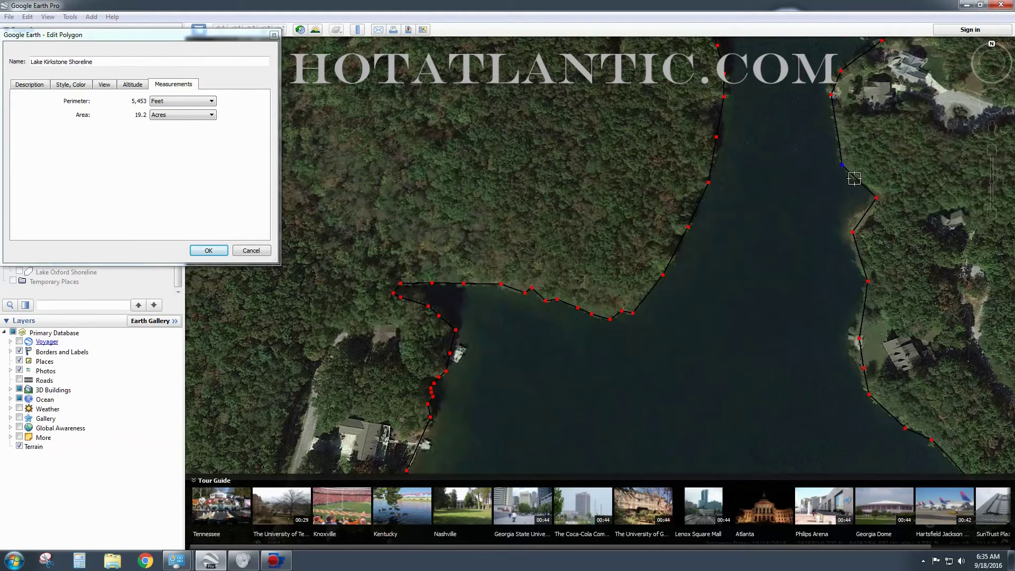
{"action": "left_click", "coordinate": [855, 178]}
{"action": "left_click", "coordinate": [872, 183]}
{"action": "left_click_drag", "start_coordinate": [873, 188], "coordinate": [869, 189]}
{"action": "left_click_drag", "start_coordinate": [877, 198], "coordinate": [878, 199]}
{"action": "left_click", "coordinate": [860, 210]}
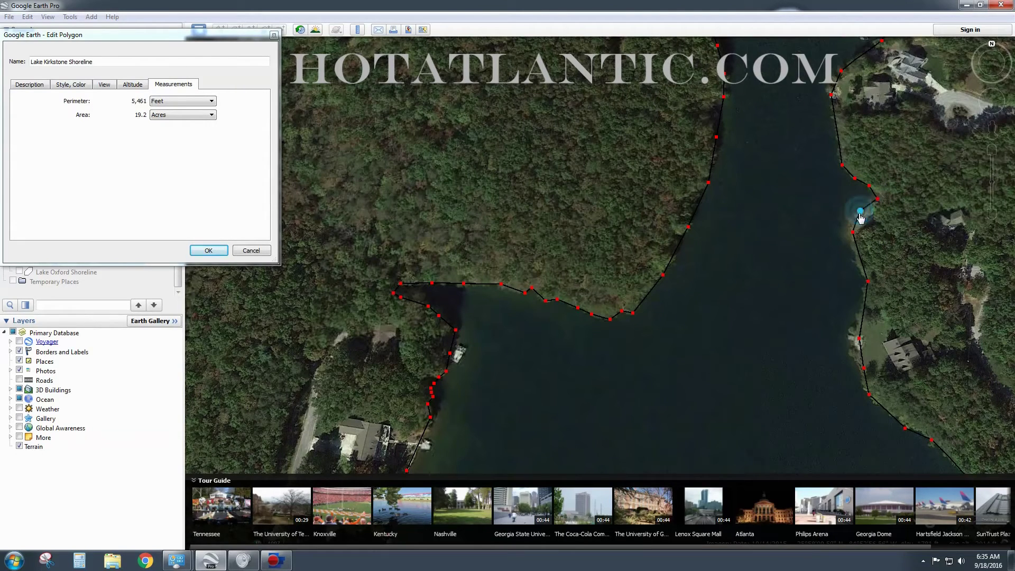
{"action": "left_click", "coordinate": [850, 220]}
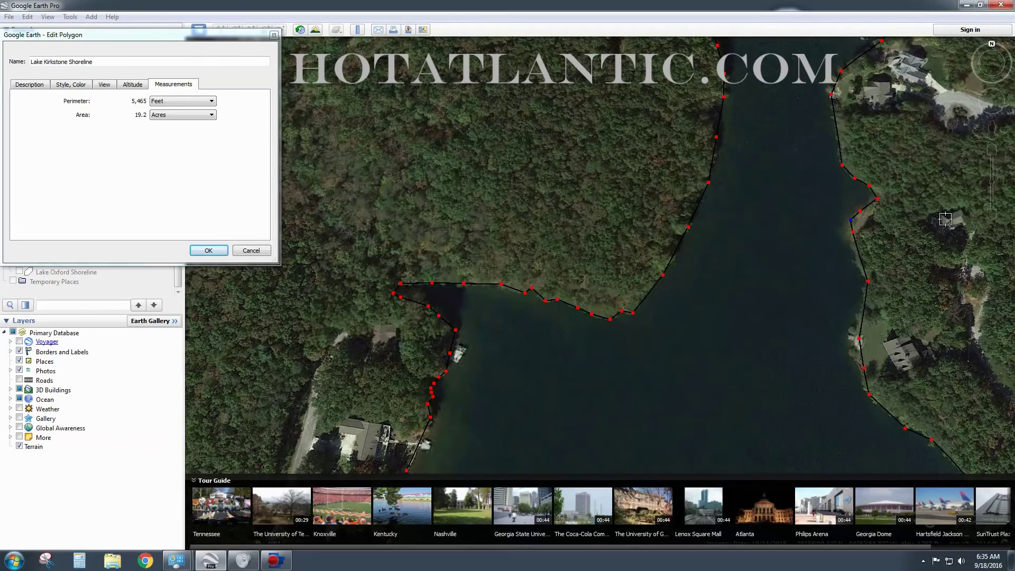
- Extend the outline with an extra point at the tip of the narrow cove on the northeast shore
{"action": "scroll", "coordinate": [954, 185], "scroll_direction": "up", "scroll_amount": 1}
{"action": "scroll", "coordinate": [953, 185], "scroll_direction": "down", "scroll_amount": 1}
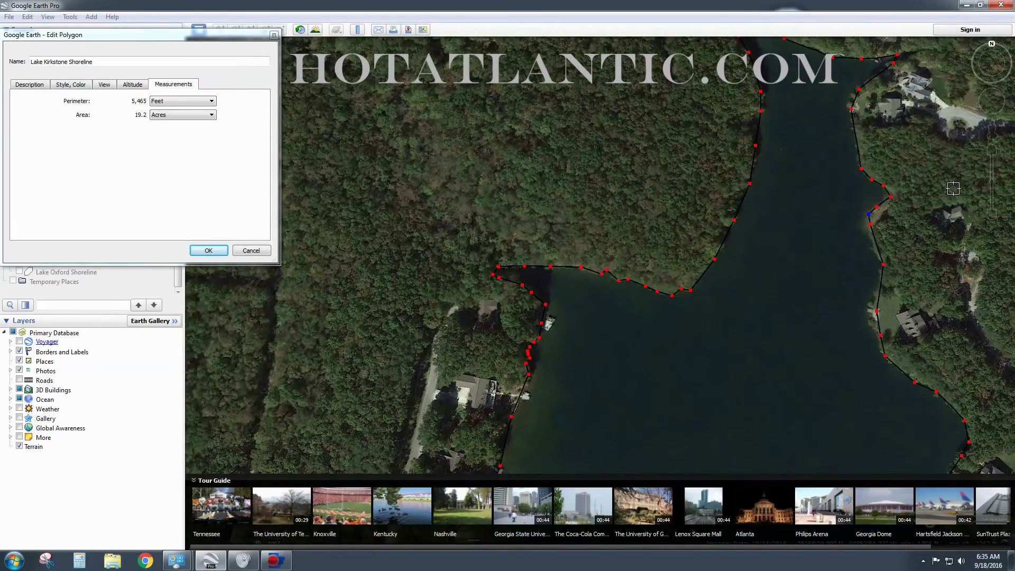
{"action": "left_click", "coordinate": [992, 98]}
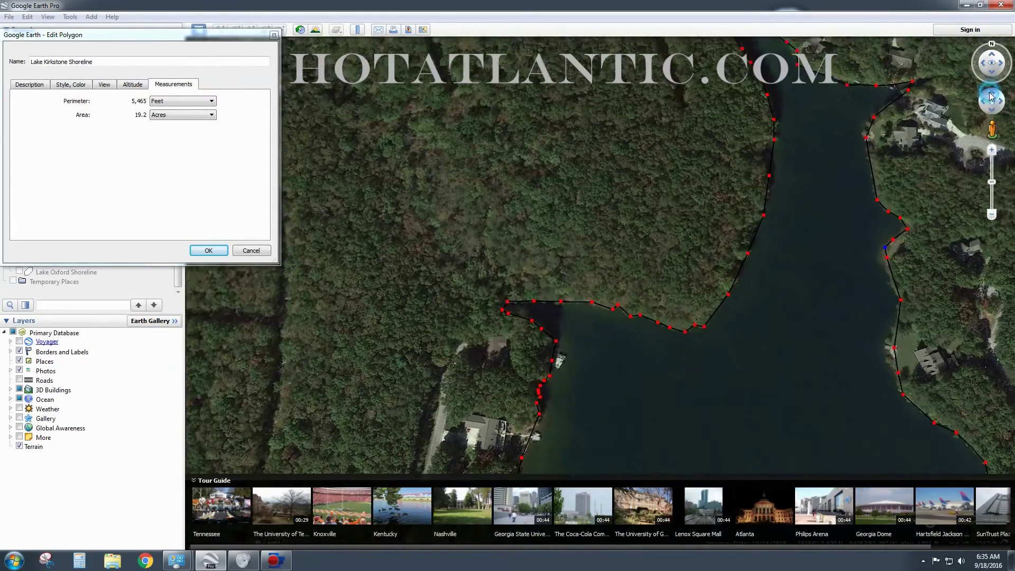
{"action": "left_click", "coordinate": [1001, 99]}
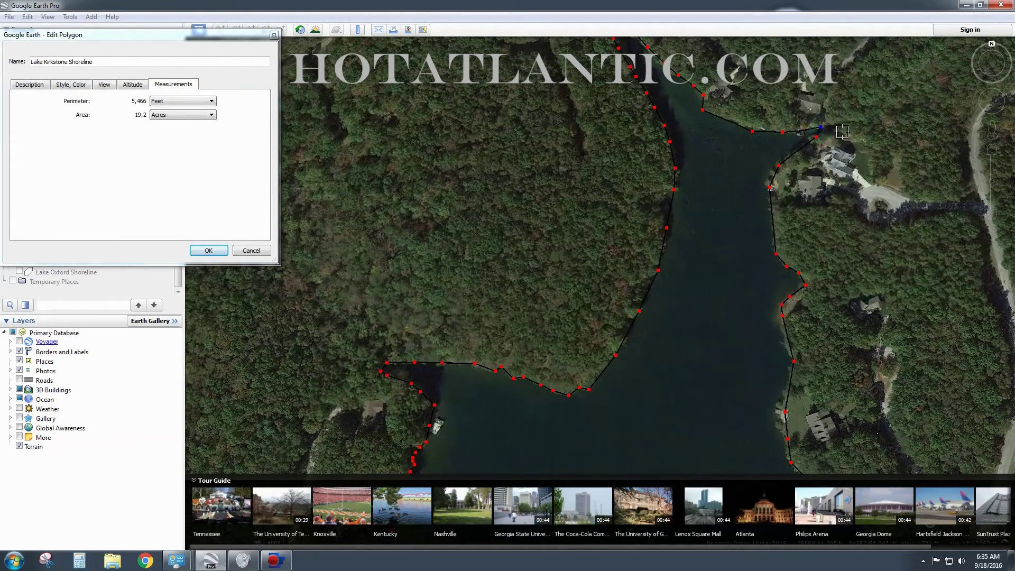
{"action": "left_click", "coordinate": [838, 126]}
- Add an extra outline point at the lake's northern tip to follow the shoreline more closely
{"action": "left_click", "coordinate": [992, 96]}
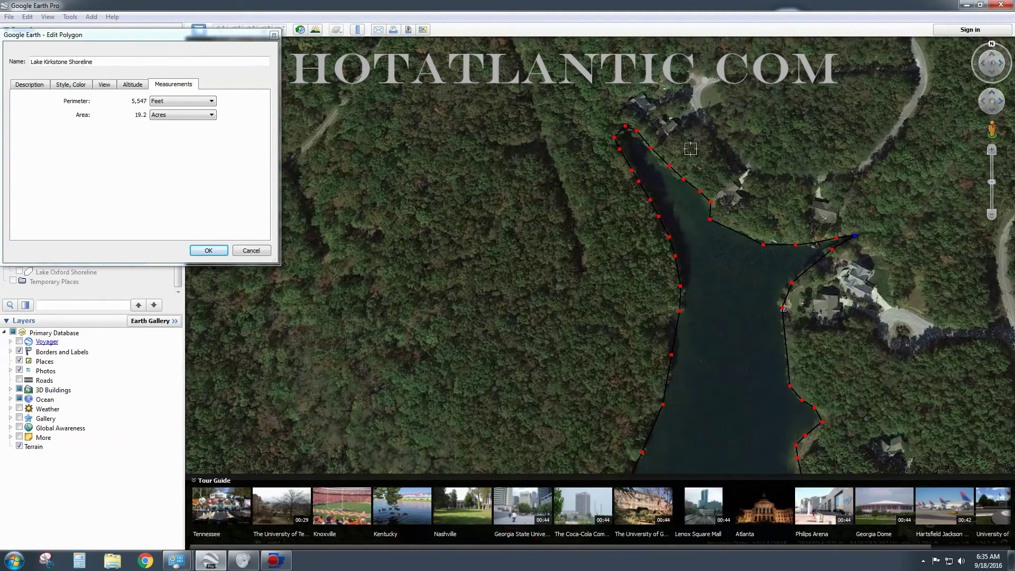
{"action": "left_click", "coordinate": [616, 130]}
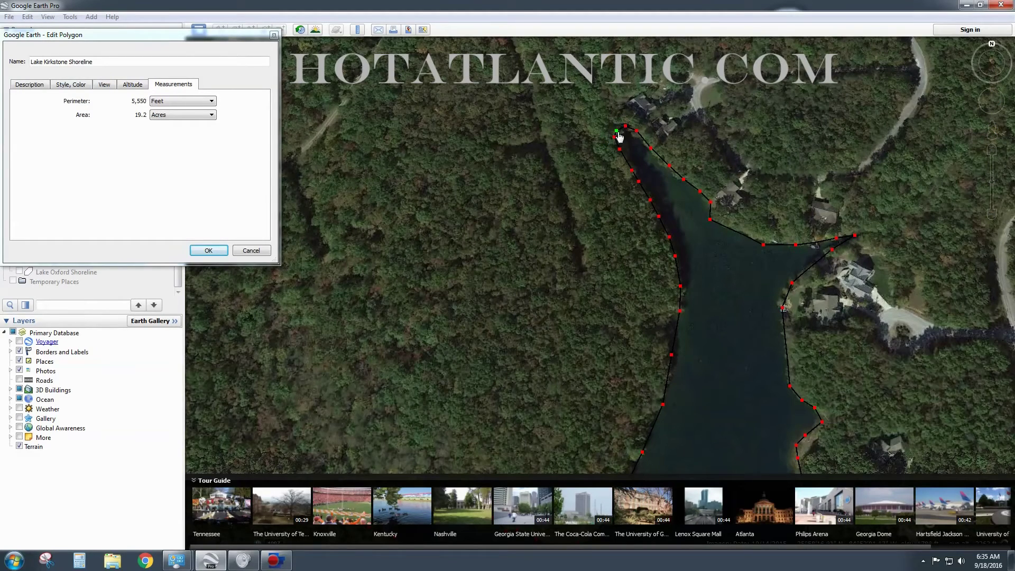
{"action": "left_click", "coordinate": [616, 131]}
{"action": "left_click", "coordinate": [991, 112]}
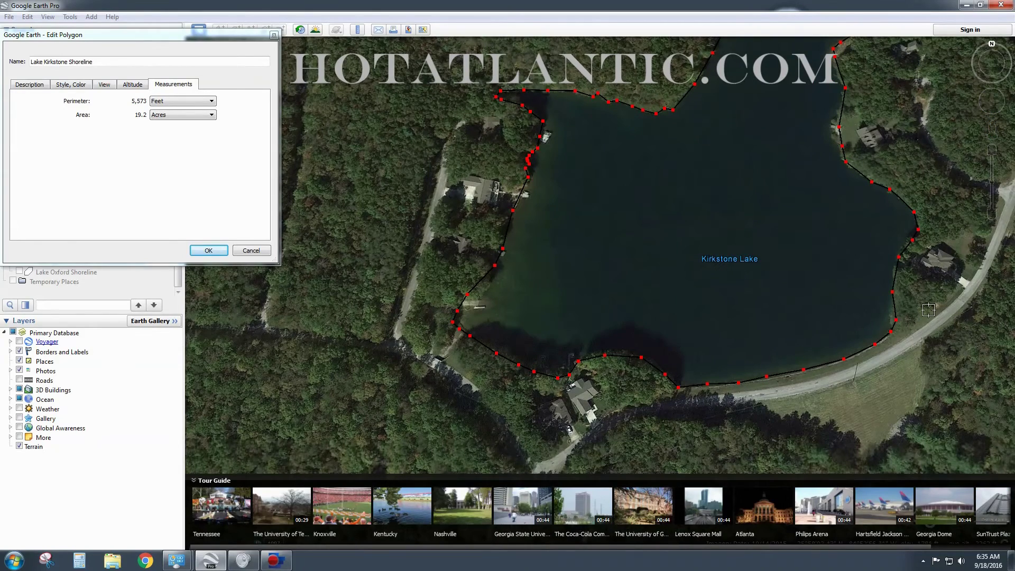
- Try the Filled+Outlined area style on the polygon and return it to Outlined
{"action": "left_click", "coordinate": [68, 86]}
{"action": "left_click", "coordinate": [89, 158]}
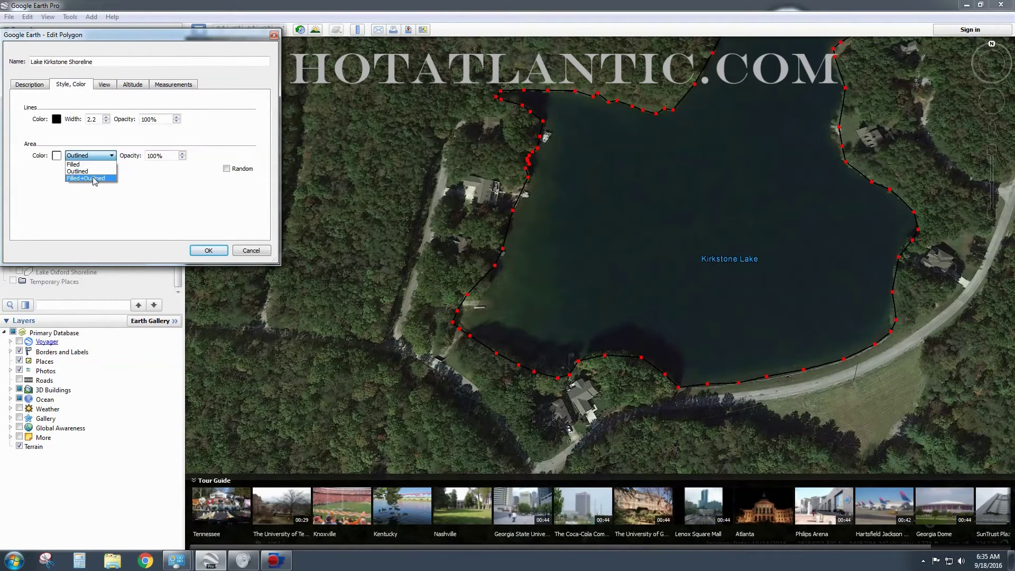
{"action": "left_click", "coordinate": [91, 178]}
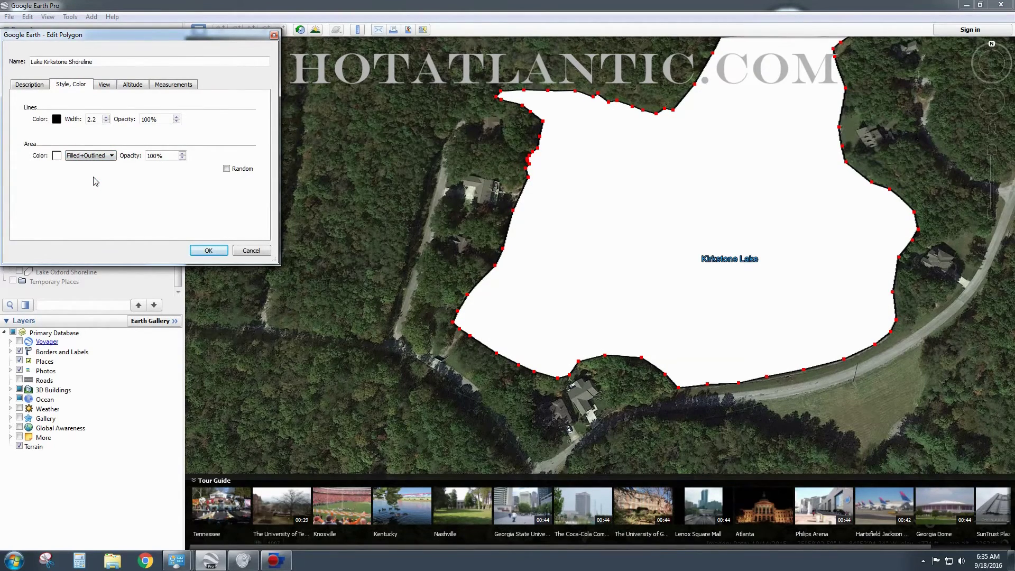
{"action": "left_click", "coordinate": [87, 156]}
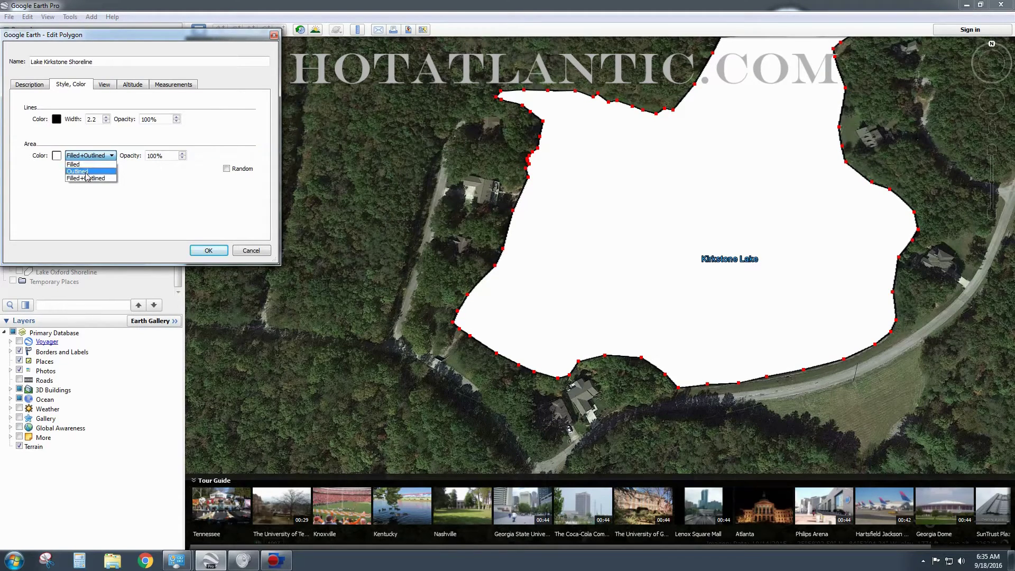
{"action": "left_click", "coordinate": [86, 171]}
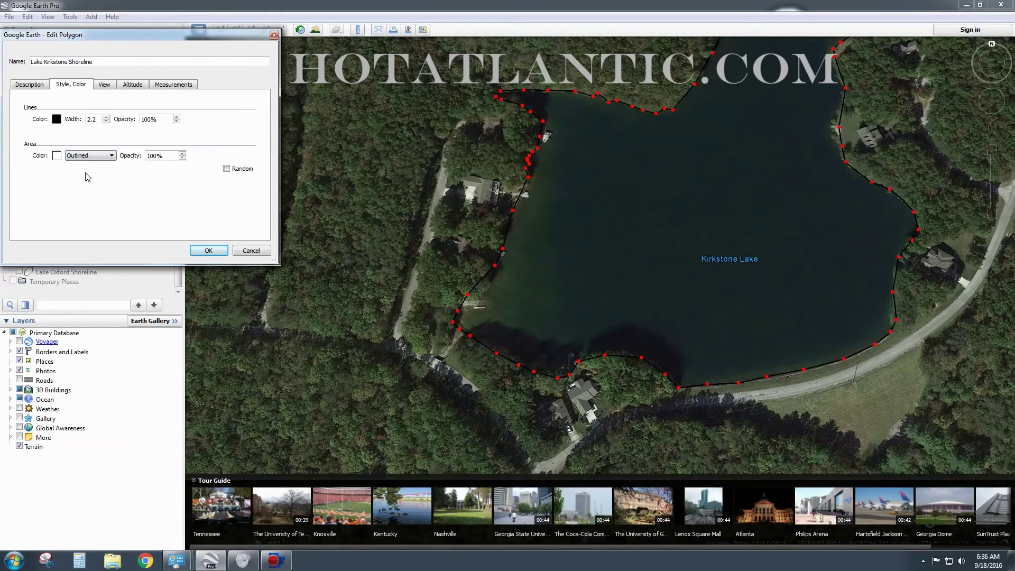
- Finish editing the polygon and move Lake Kirkstone Shoreline into Temporary Places
{"action": "left_click", "coordinate": [206, 250]}
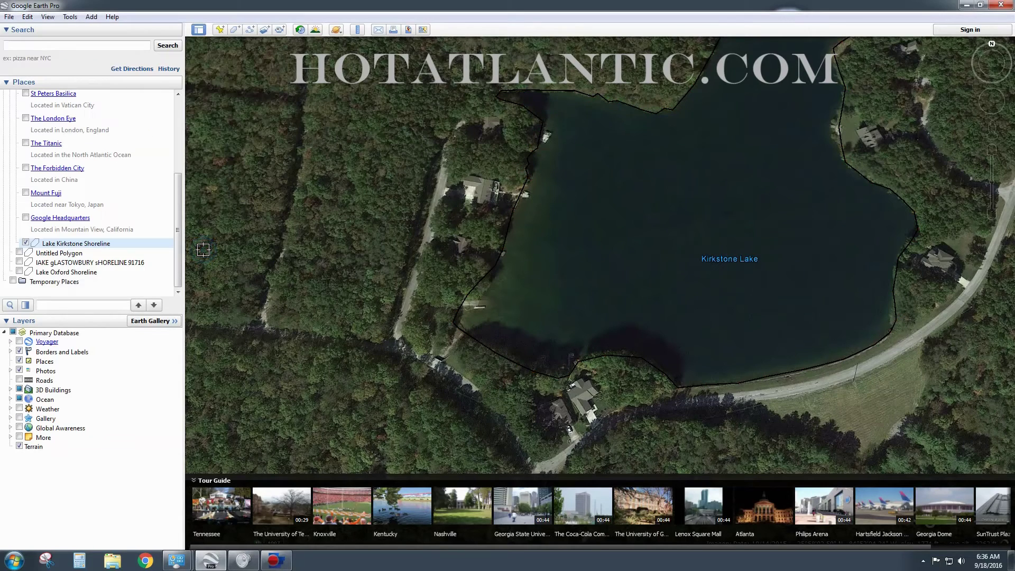
{"action": "left_click", "coordinate": [87, 245]}
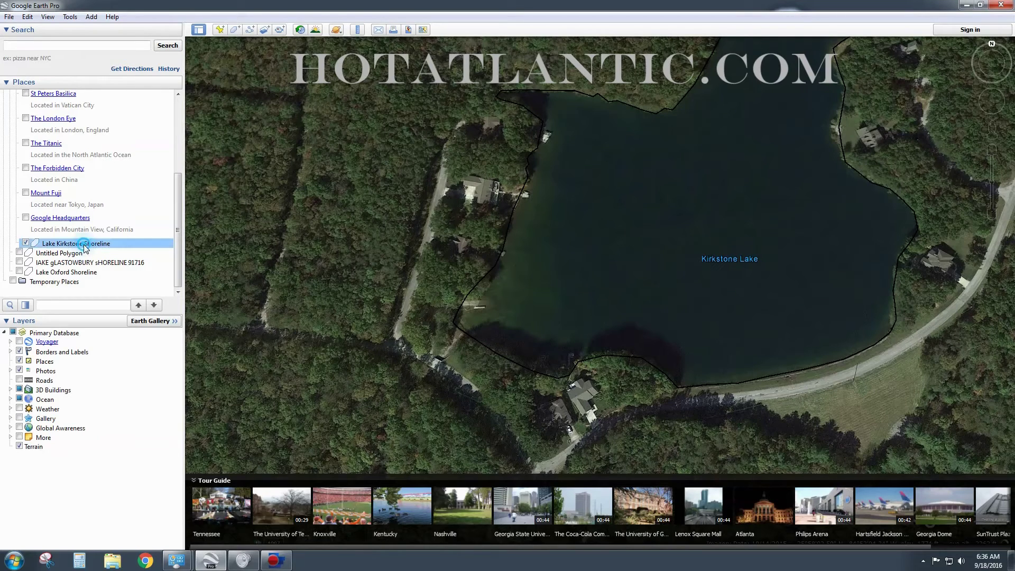
{"action": "left_click_drag", "start_coordinate": [87, 246], "coordinate": [29, 273]}
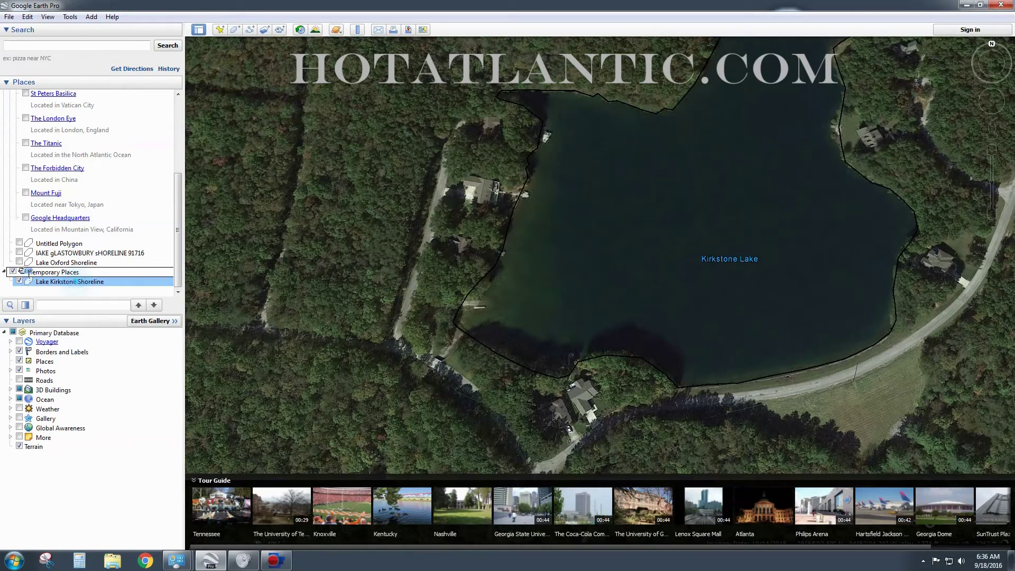
{"action": "right_click", "coordinate": [87, 285]}
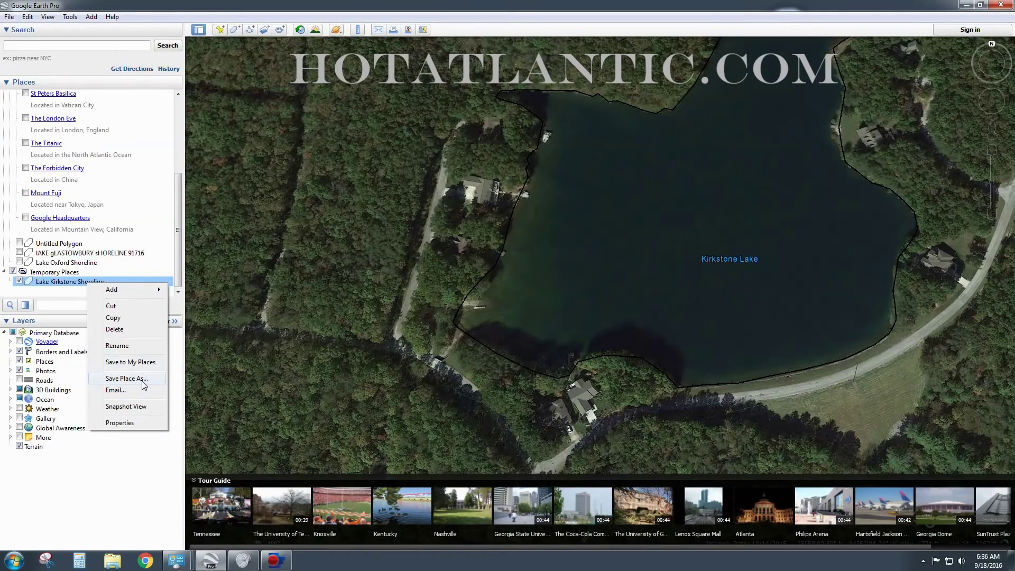
{"action": "left_click", "coordinate": [62, 281]}
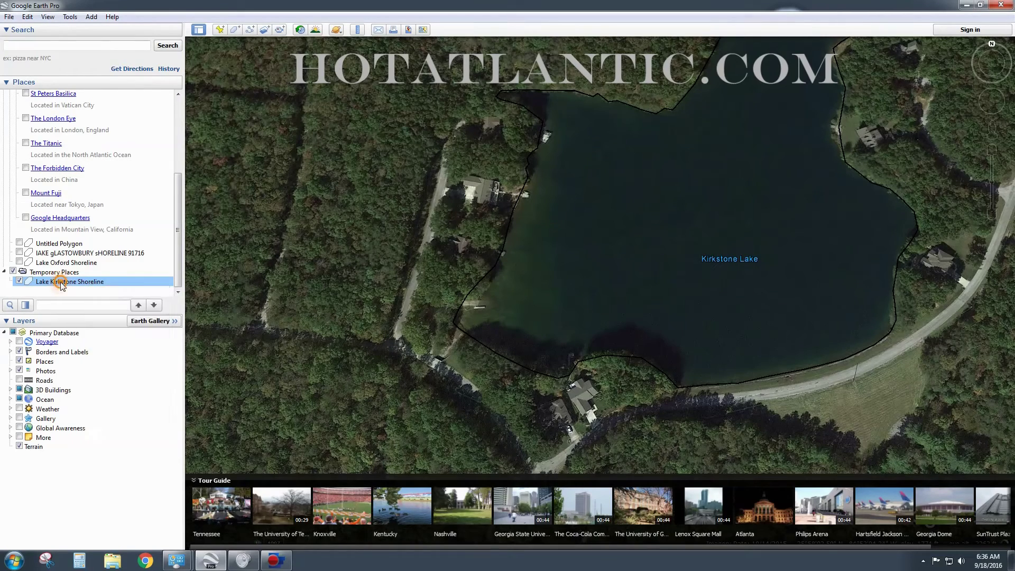
{"action": "right_click", "coordinate": [63, 286]}
{"action": "left_click", "coordinate": [28, 16]}
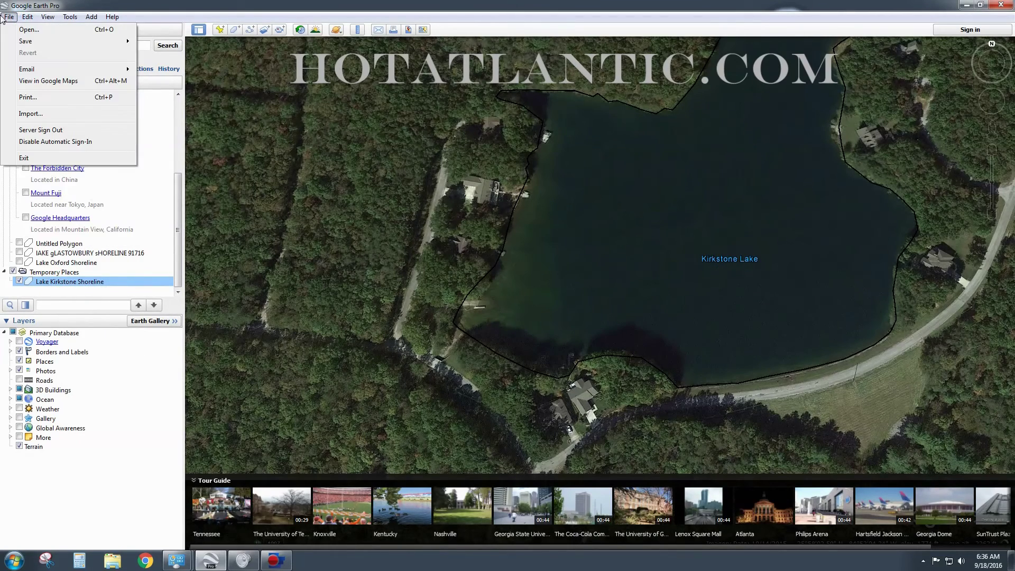
{"action": "mouse_move", "coordinate": [30, 43]}
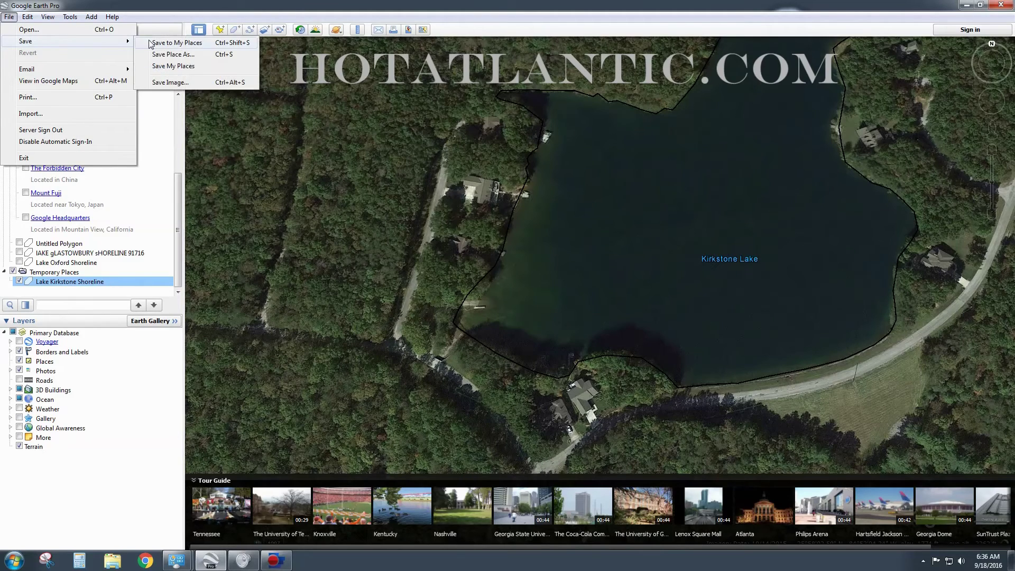
- Start saving the Lake Kirkstone Shoreline place as a file and set its file type to Kml
{"action": "right_click", "coordinate": [73, 285]}
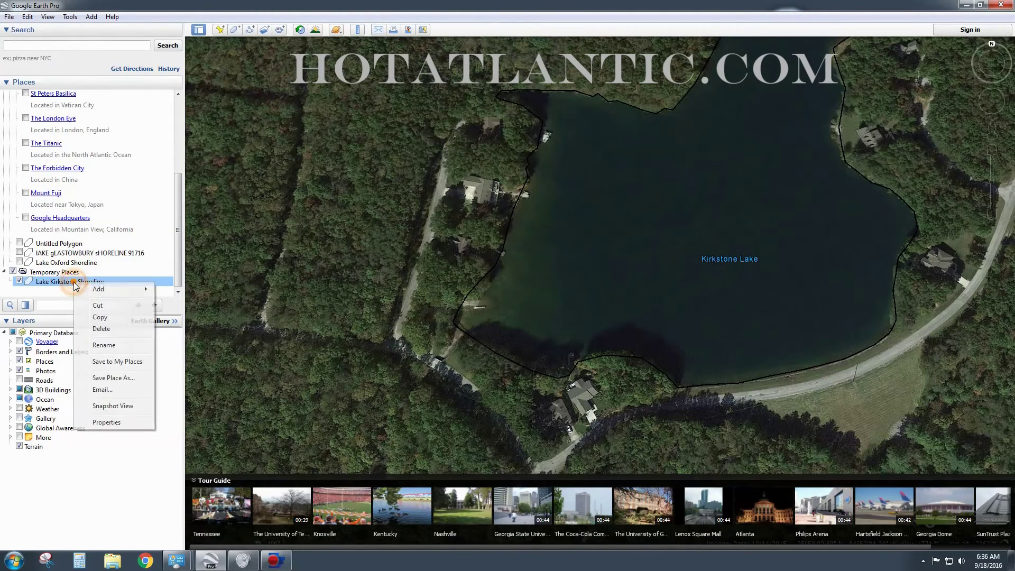
{"action": "left_click", "coordinate": [113, 377]}
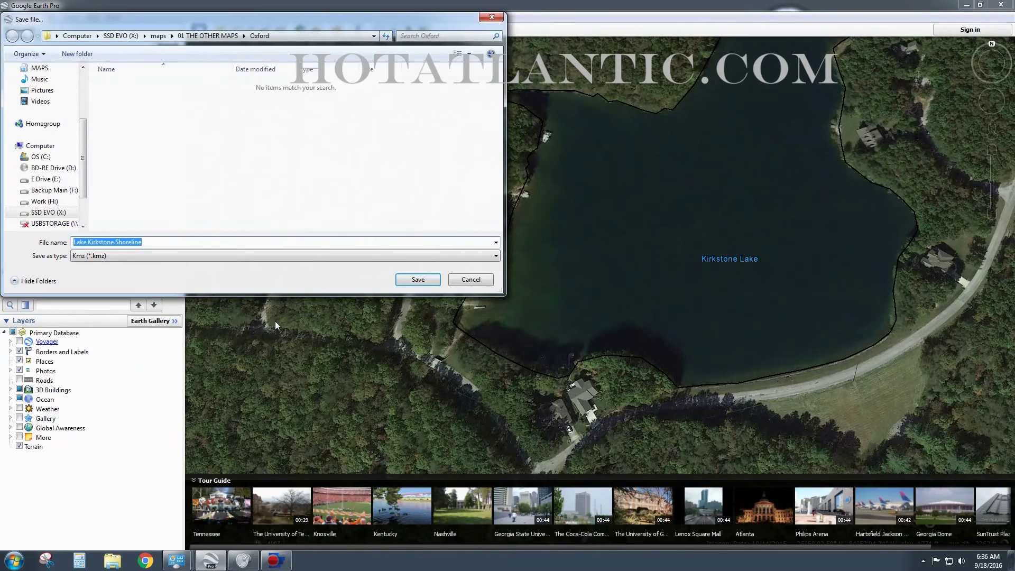
{"action": "left_click", "coordinate": [198, 256]}
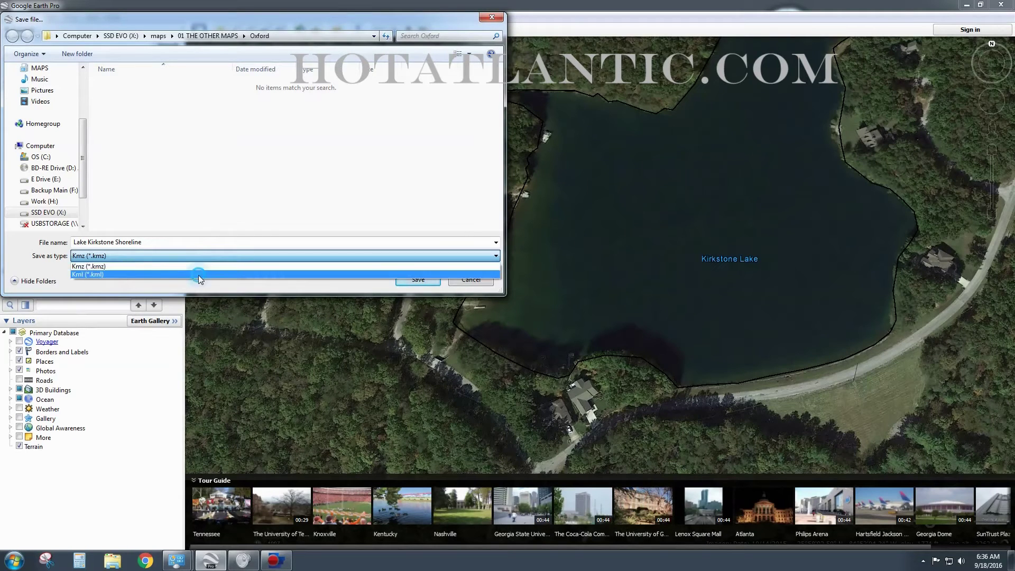
{"action": "left_click", "coordinate": [198, 274]}
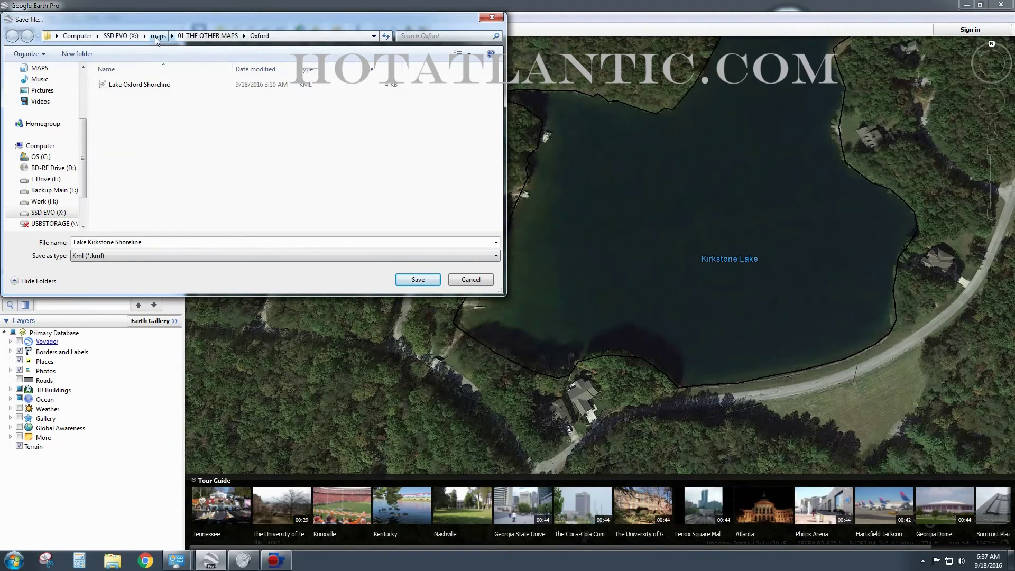
- Create a folder named Individual Maps at the root of the SSD EVO (X:) drive
{"action": "left_click", "coordinate": [121, 36]}
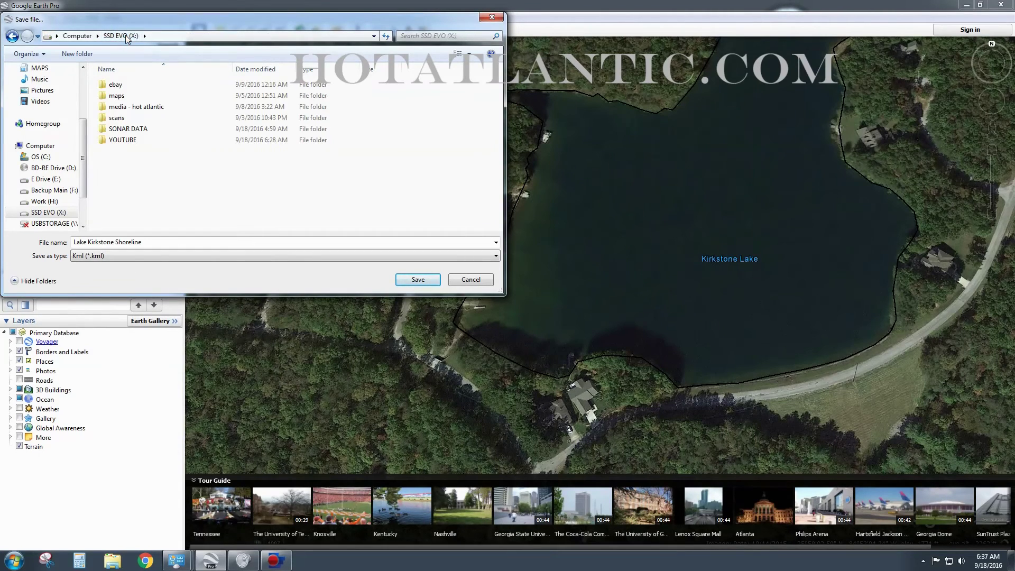
{"action": "double_click", "coordinate": [126, 98]}
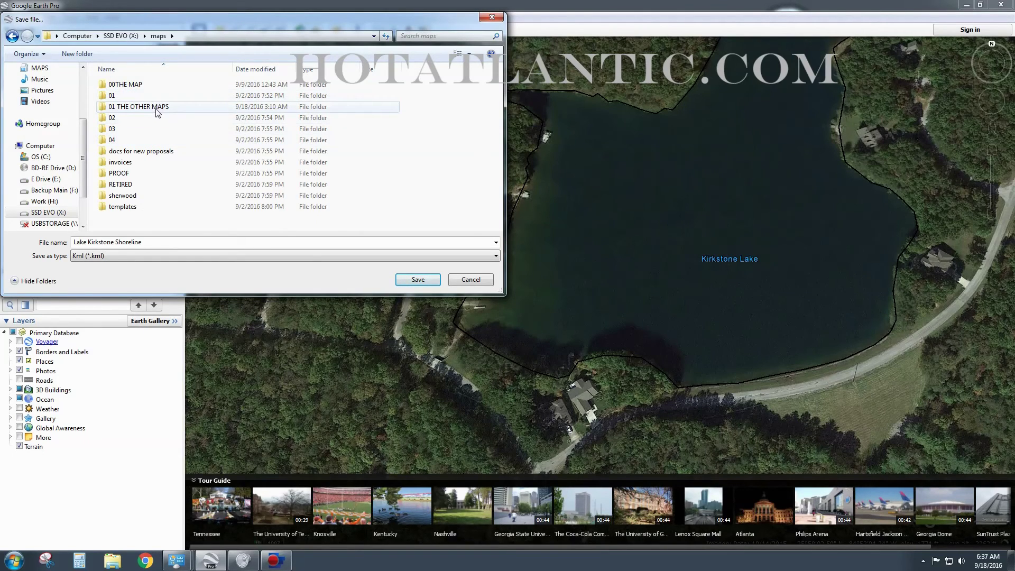
{"action": "left_click", "coordinate": [11, 36]}
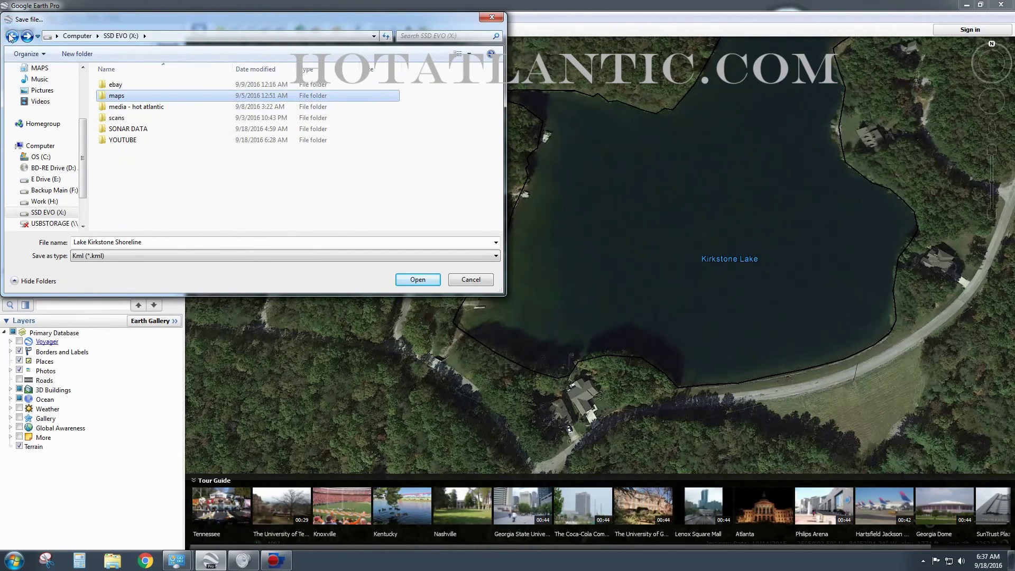
{"action": "left_click", "coordinate": [113, 165]}
{"action": "right_click", "coordinate": [113, 165]}
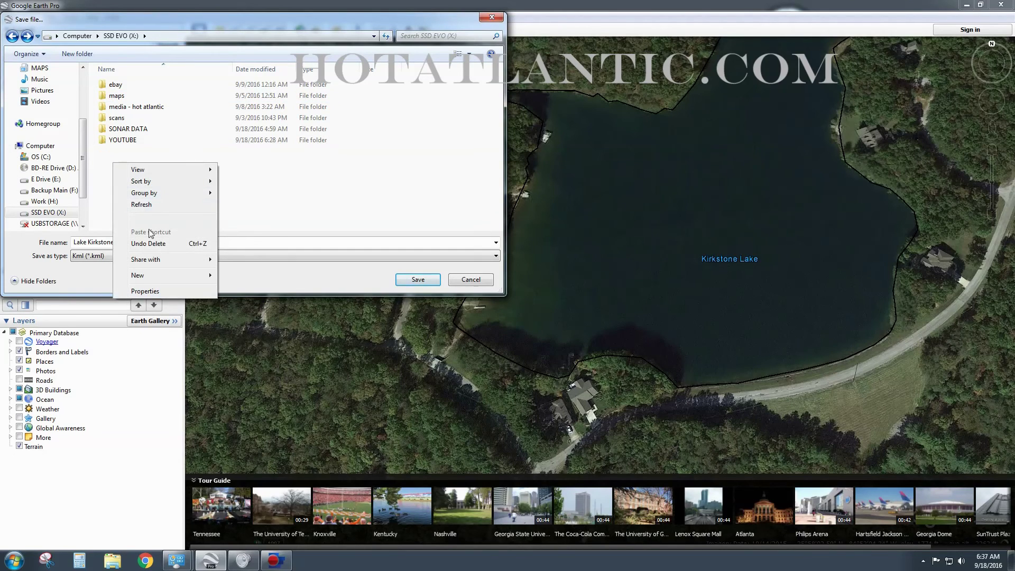
{"action": "left_click", "coordinate": [222, 275]}
{"action": "left_click", "coordinate": [236, 280]}
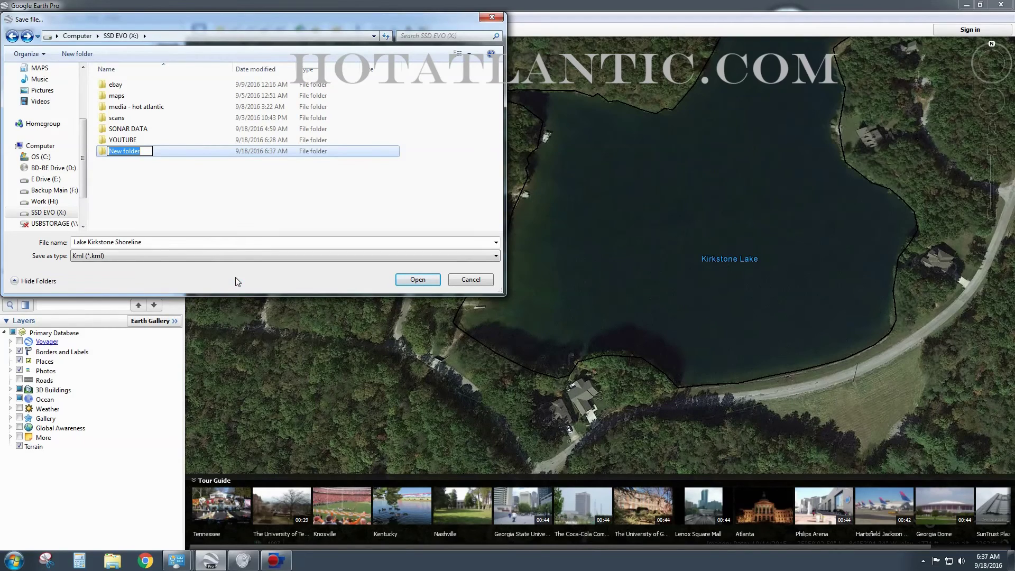
{"action": "type", "text": "Individual Maps"}
{"action": "left_click", "coordinate": [107, 182]}
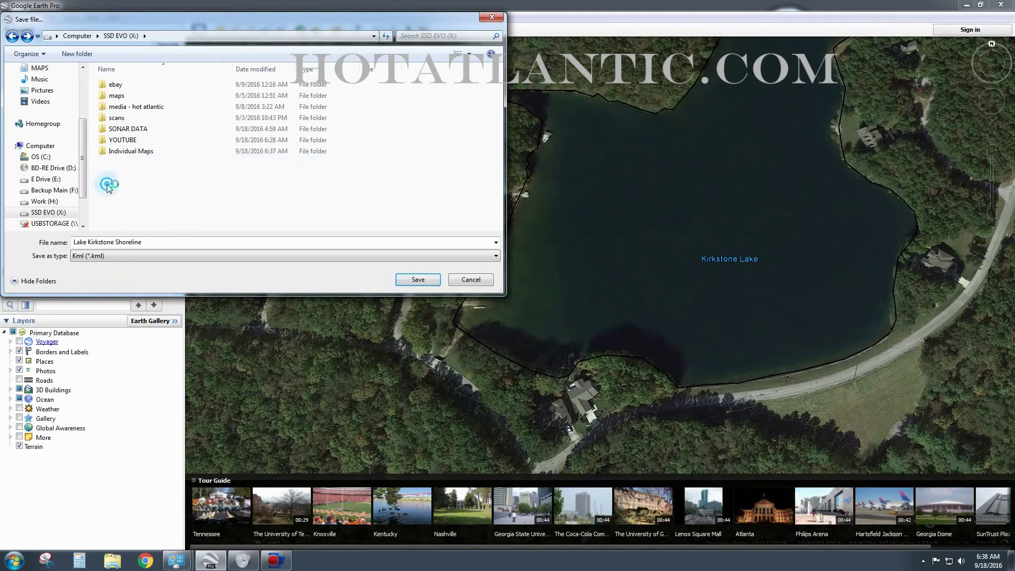
- Create a subfolder named Kirkstone inside the Individual Maps folder
{"action": "left_click", "coordinate": [103, 153]}
{"action": "double_click", "coordinate": [103, 154]}
{"action": "right_click", "coordinate": [137, 122]}
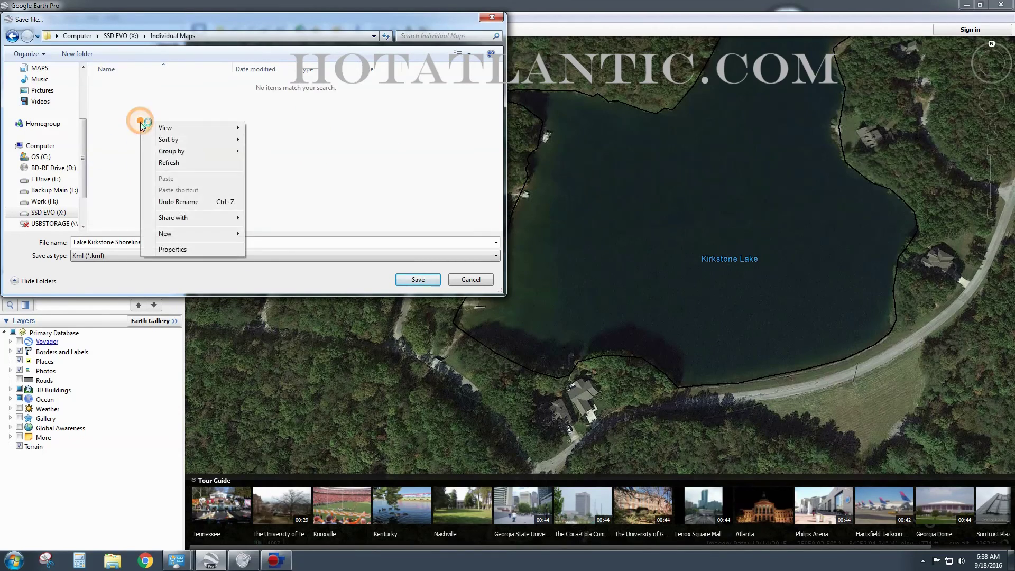
{"action": "left_click", "coordinate": [185, 237]}
{"action": "left_click", "coordinate": [267, 233]}
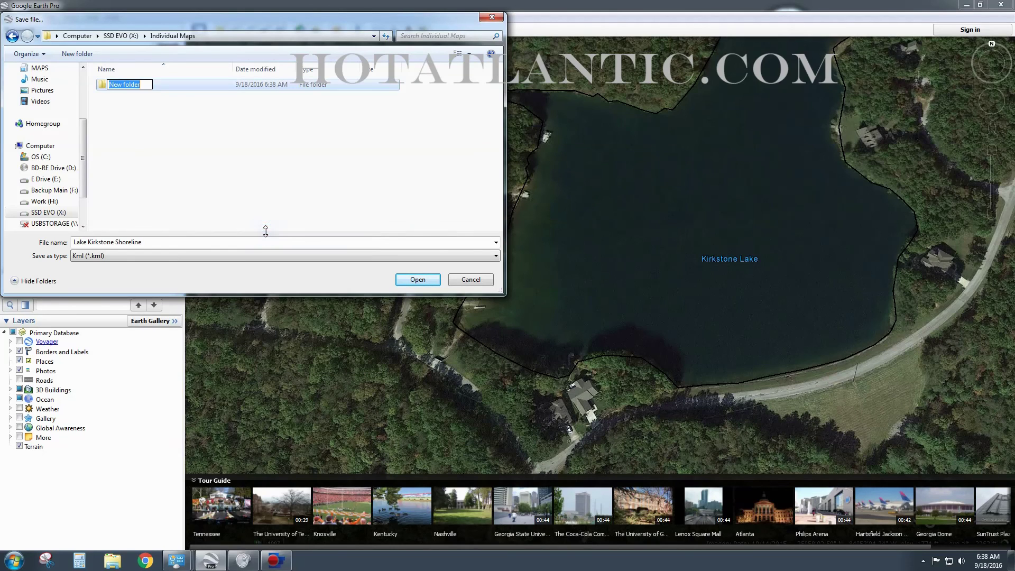
{"action": "key", "text": "BackSpace"}
{"action": "type", "text": "Kirs"}
{"action": "key", "text": "BackSpace"}
{"action": "type", "text": "kstone"}
{"action": "left_click", "coordinate": [118, 141]}
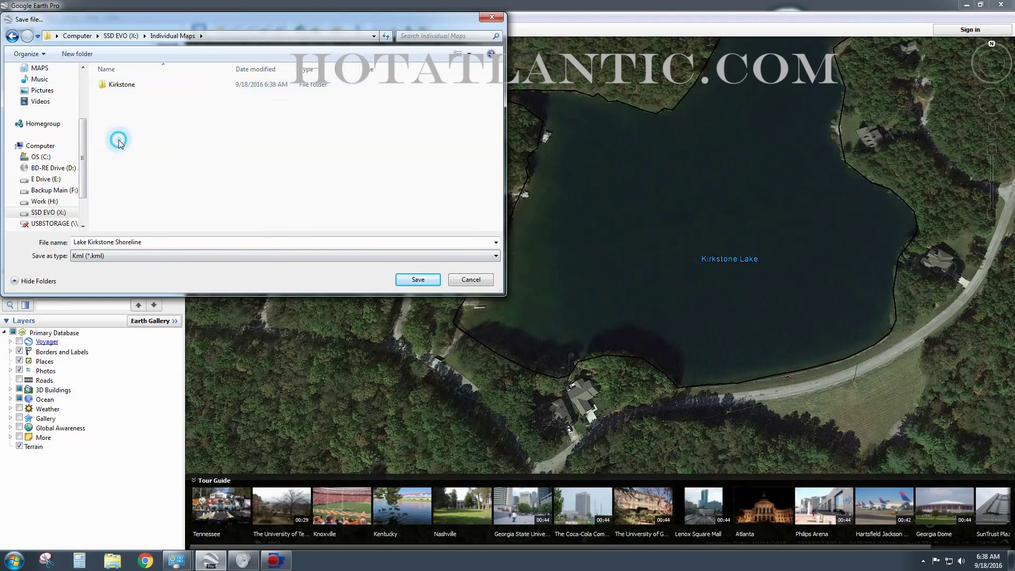
- Save Lake Kirkstone Shoreline as a Kml file in the Kirkstone folder
{"action": "double_click", "coordinate": [117, 85]}
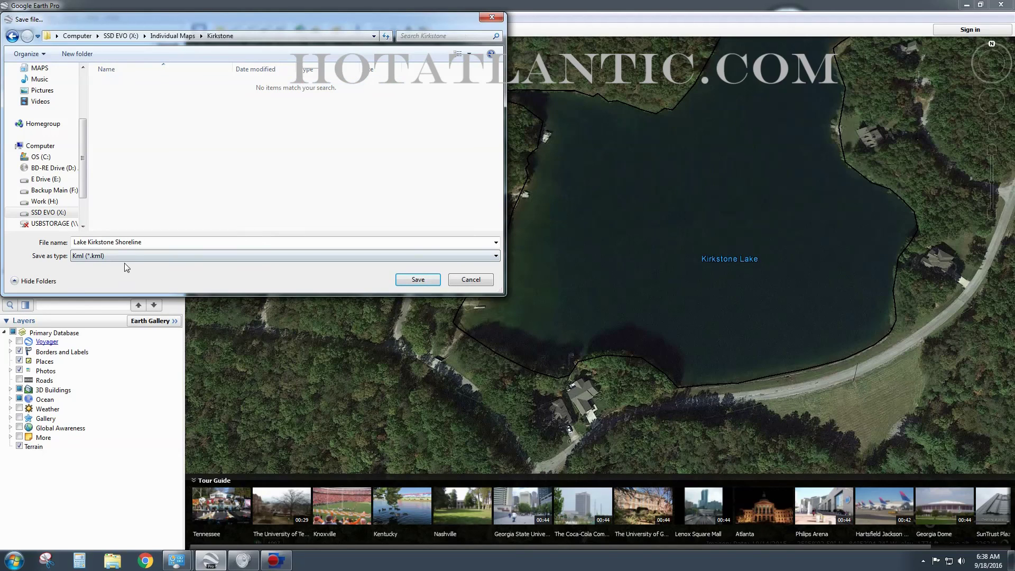
{"action": "left_click", "coordinate": [417, 280]}
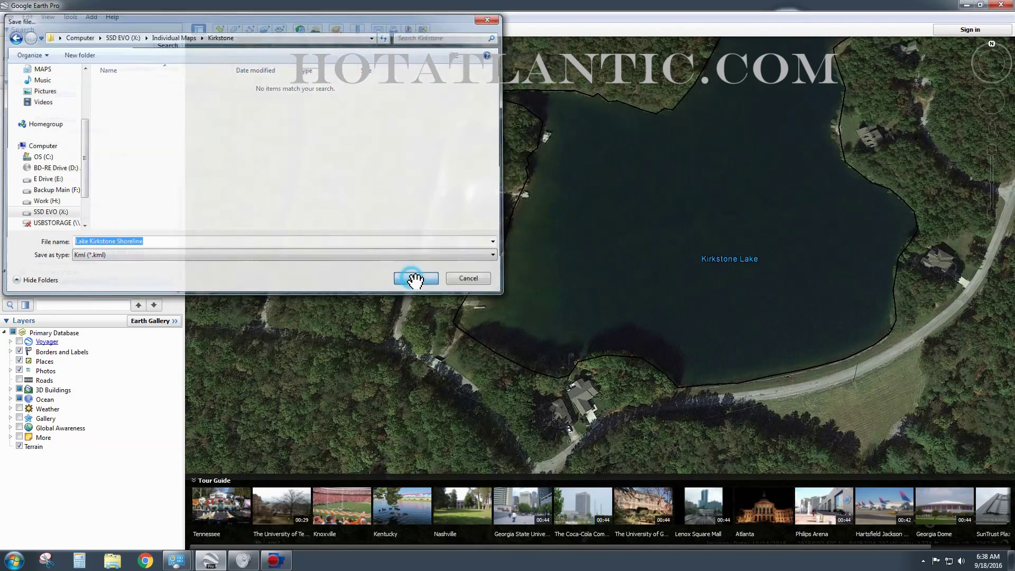